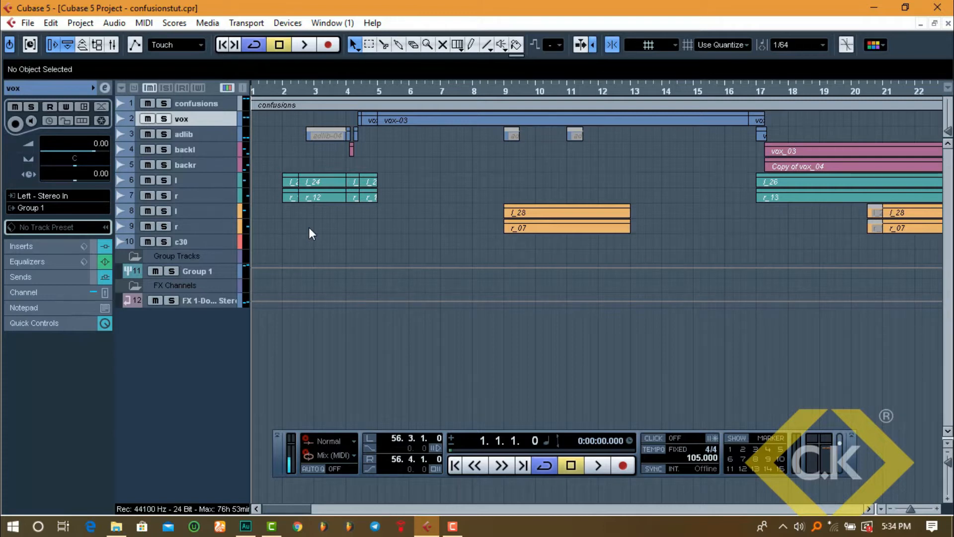
# Step: Show a longer stretch of the arrangement and play the song from the beginning
pyautogui.press('g')
pyautogui.press('g')
pyautogui.press('g')
pyautogui.press('g')
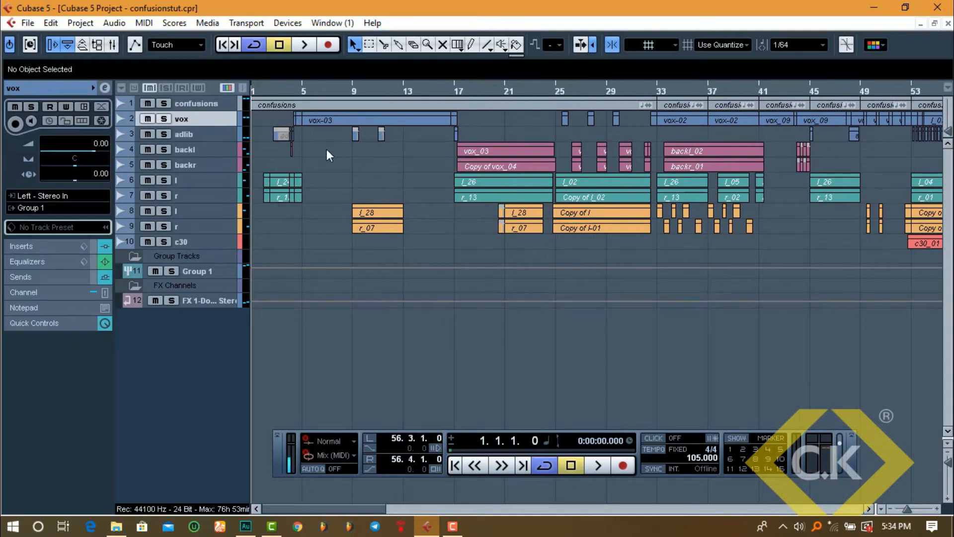
pyautogui.press('space')
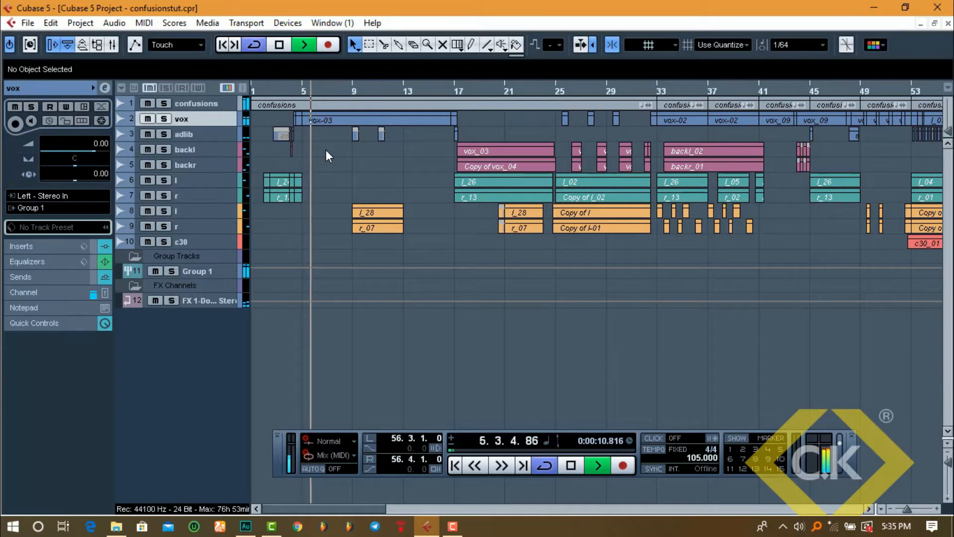
# Step: Raise the computer's playback volume to about 90 while the song plays
pyautogui.press('XF86AudioRaiseVolume')
pyautogui.press('XF86AudioRaiseVolume')
pyautogui.press('XF86AudioRaiseVolume')
pyautogui.press('XF86AudioRaiseVolume')
pyautogui.press('XF86AudioRaiseVolume')
pyautogui.press('XF86AudioRaiseVolume')
pyautogui.press('XF86AudioRaiseVolume')
pyautogui.press('XF86AudioRaiseVolume')
pyautogui.press('XF86AudioRaiseVolume')
pyautogui.press('XF86AudioRaiseVolume')
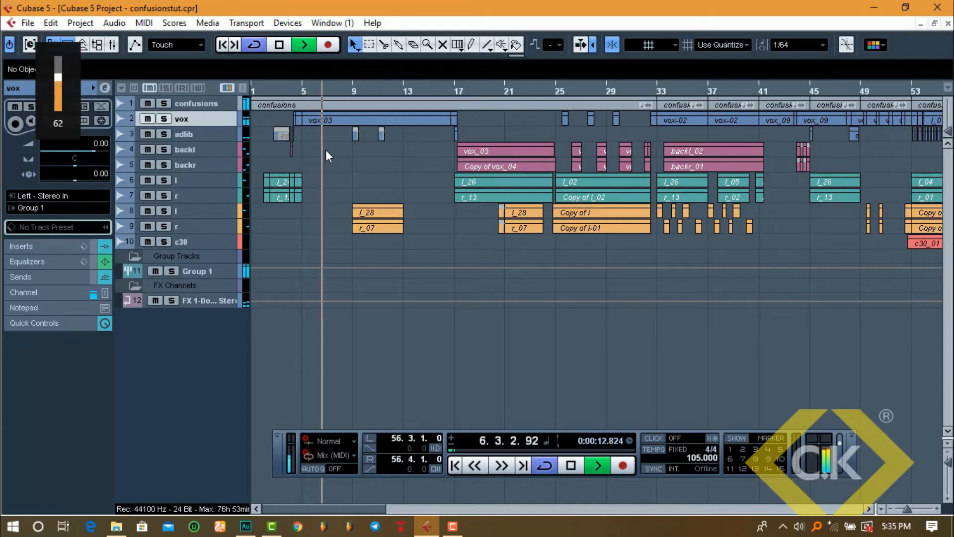
pyautogui.press('XF86AudioRaiseVolume')
pyautogui.press('XF86AudioRaiseVolume')
pyautogui.press('XF86AudioRaiseVolume')
pyautogui.press('XF86AudioRaiseVolume')
pyautogui.press('XF86AudioRaiseVolume')
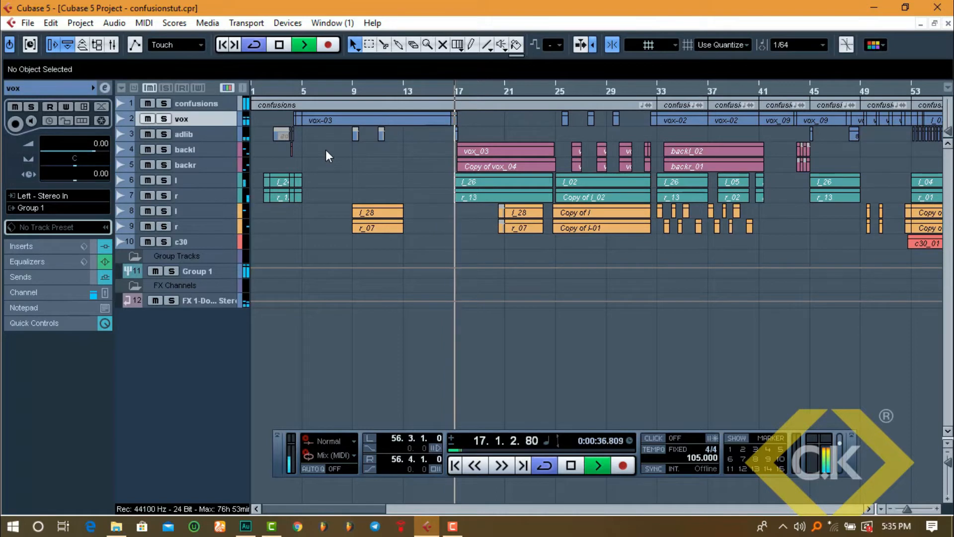
pyautogui.press('XF86AudioRaiseVolume')
pyautogui.press('XF86AudioRaiseVolume')
pyautogui.press('XF86AudioRaiseVolume')
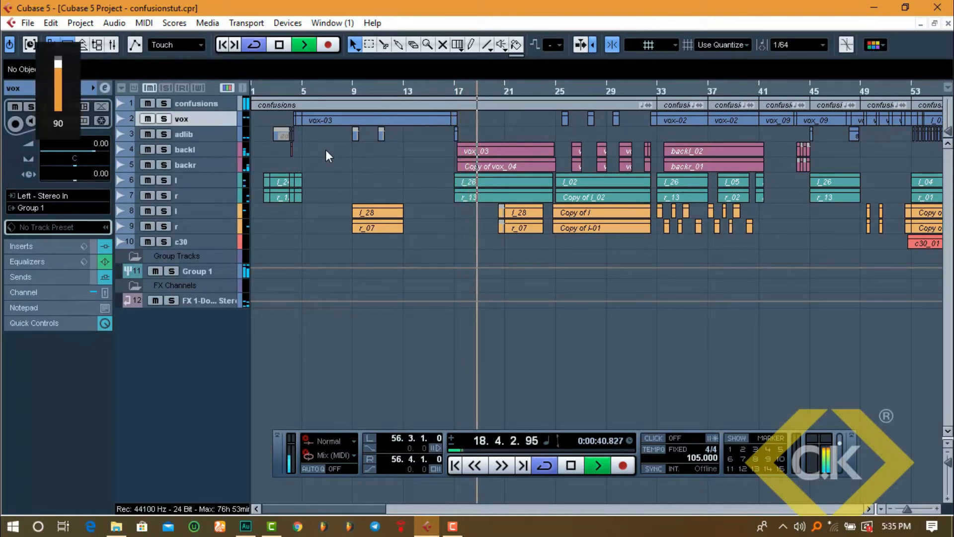
pyautogui.press('XF86AudioRaiseVolume')
# Step: Bring more of the arrangement into view and stop the song's playback
pyautogui.press('g')
pyautogui.press('g')
pyautogui.press('g')
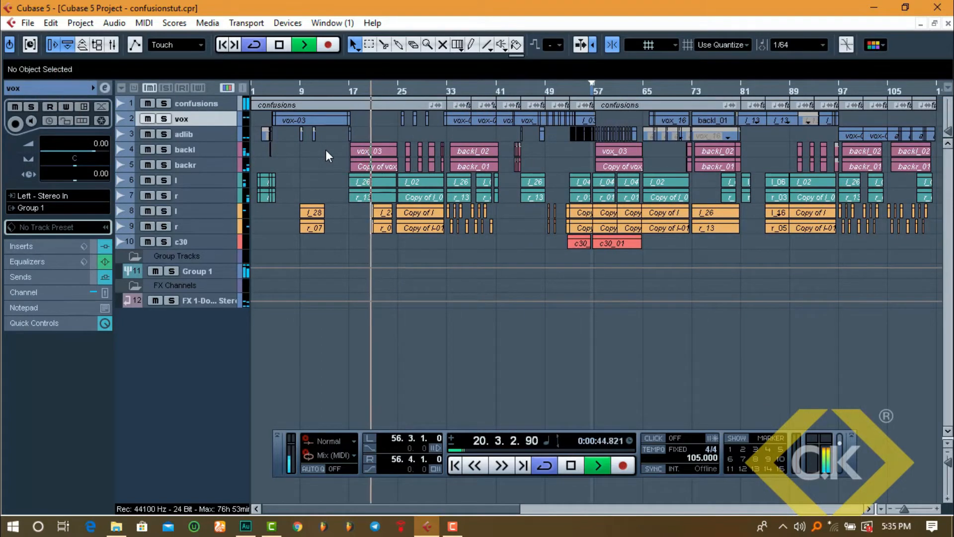
pyautogui.press('space')
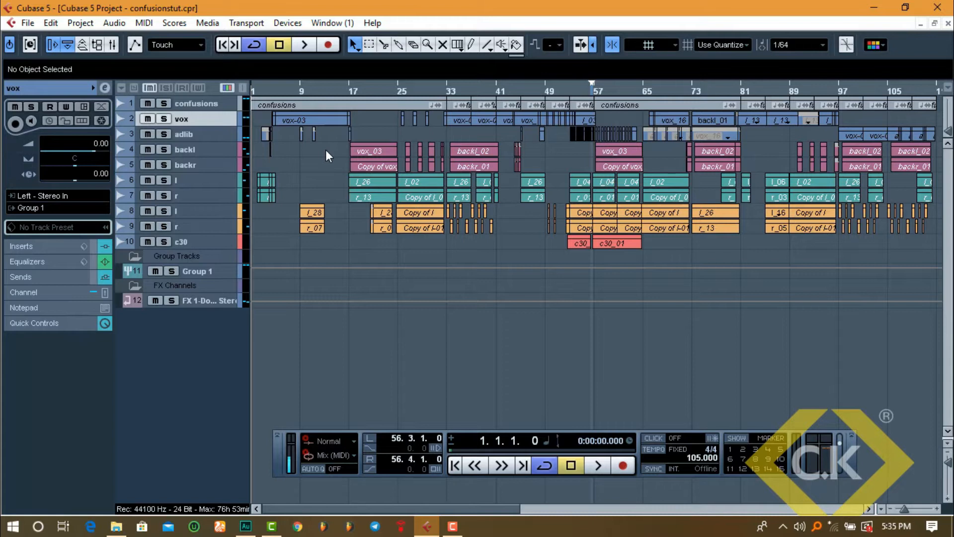
# Step: Enlarge the vox track, place the playback cursor near bar 41, select the vox_09 event there and play it
pyautogui.press('z')
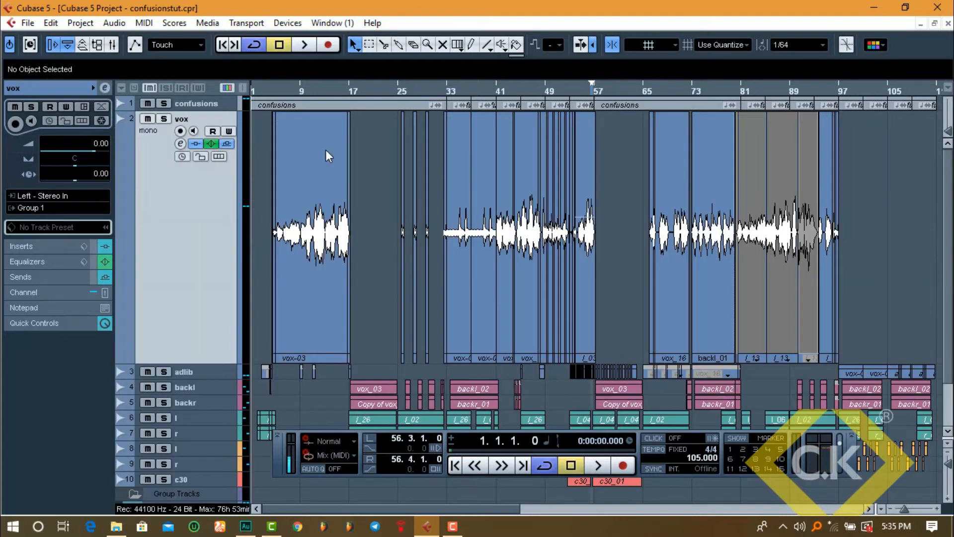
pyautogui.press('h')
pyautogui.press('h')
pyautogui.press('h')
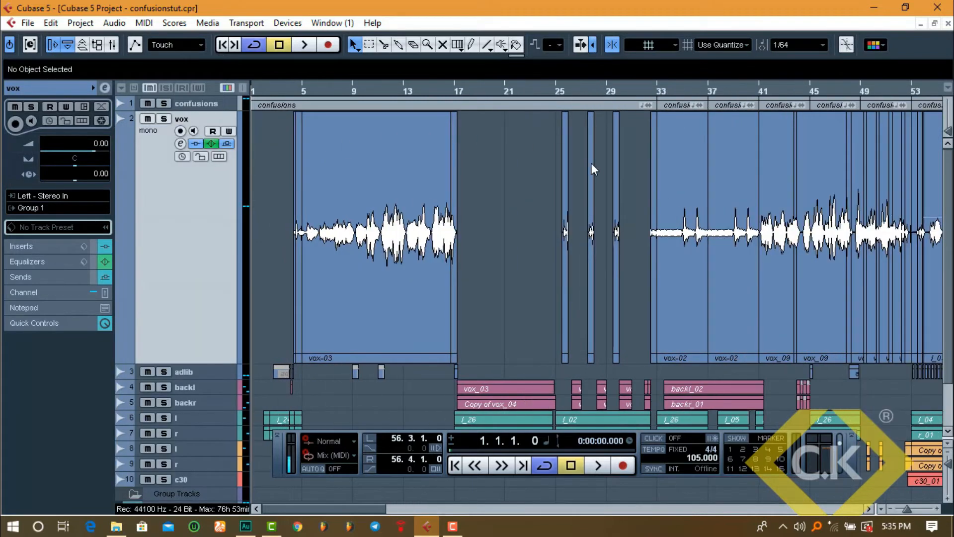
pyautogui.click(760, 91)
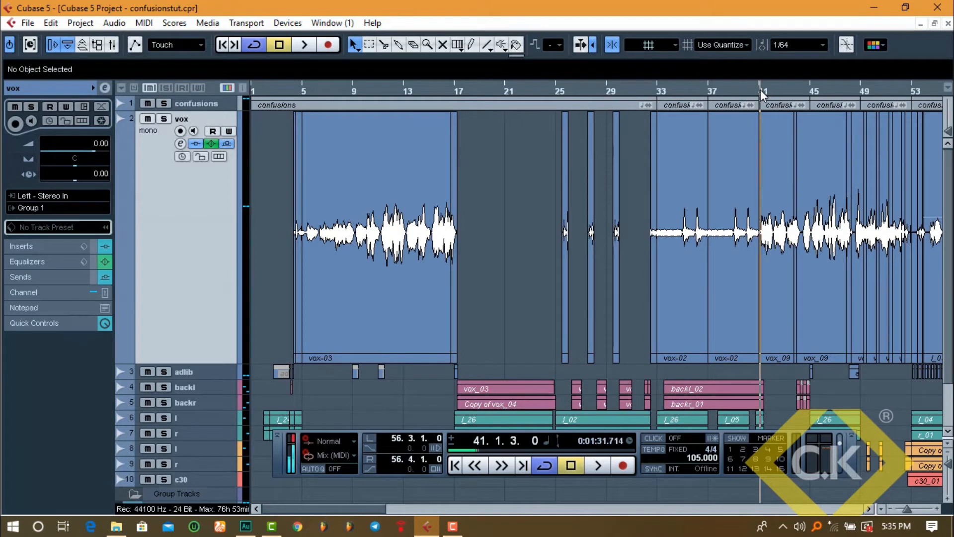
pyautogui.press('h')
pyautogui.press('h')
pyautogui.press('h')
pyautogui.press('h')
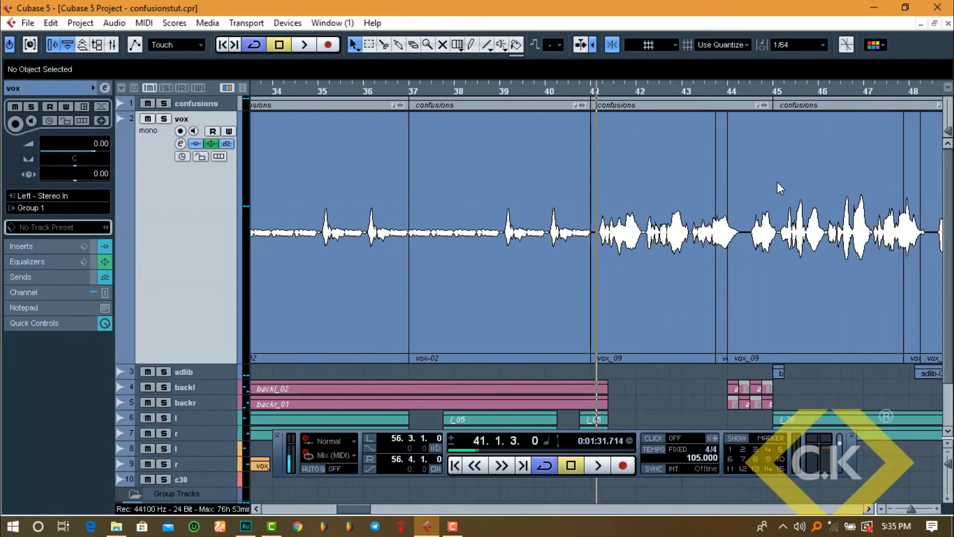
pyautogui.click(732, 232)
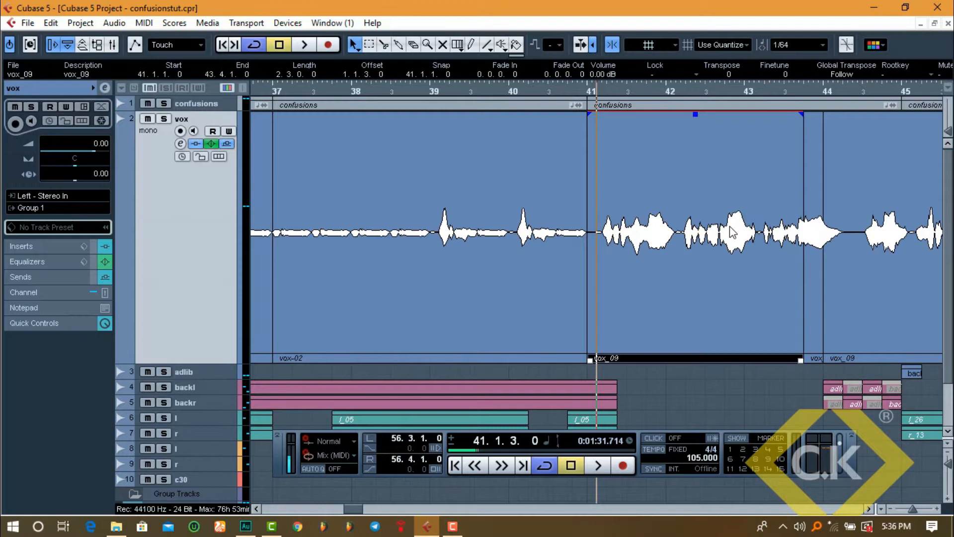
pyautogui.press('space')
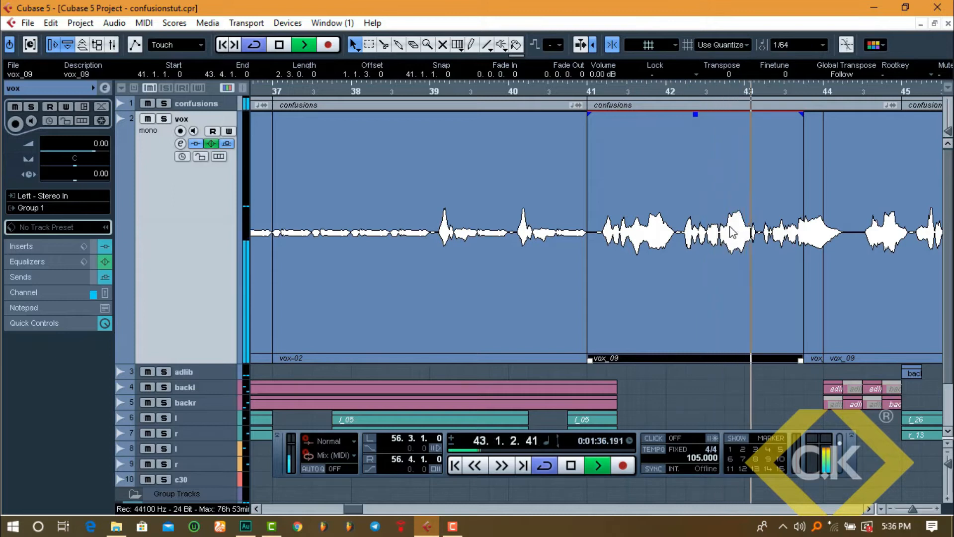
# Step: Select the adjoining vox_09 events, set the locators around them from 41.1.1.0 to 47.4.3.0, and stop the playback
pyautogui.press('g')
pyautogui.press('g')
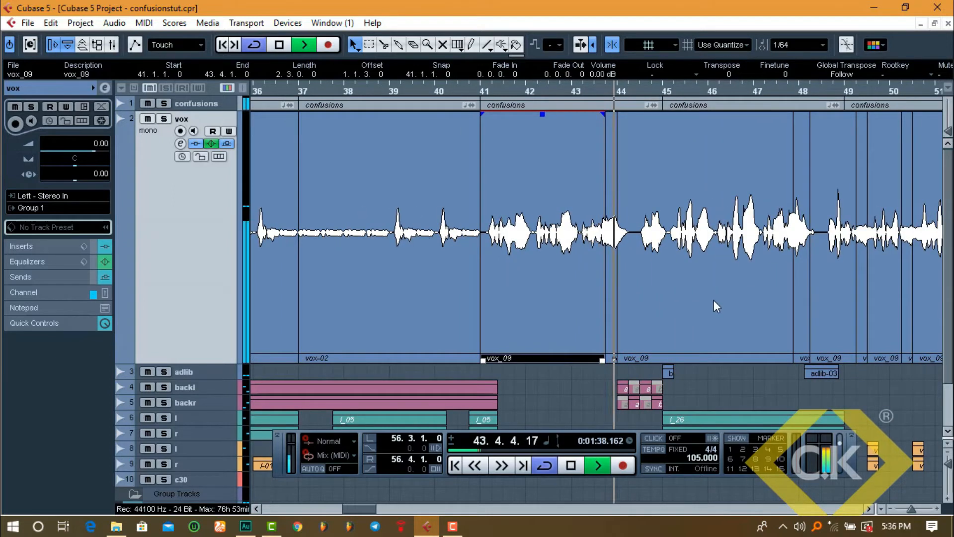
pyautogui.click(651, 279)
pyautogui.keyDown('shift'); pyautogui.click(597, 281); pyautogui.keyUp('shift')
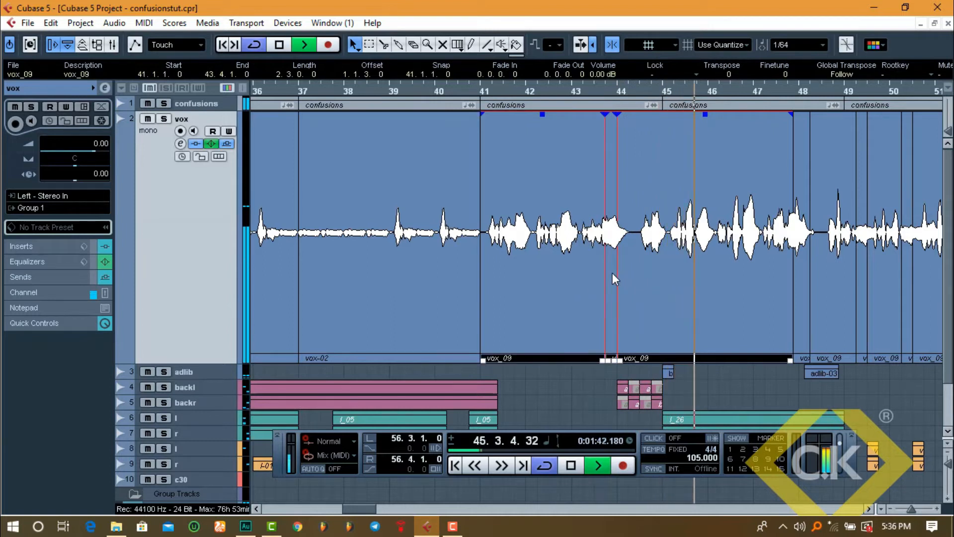
pyautogui.press('p')
pyautogui.press('space')
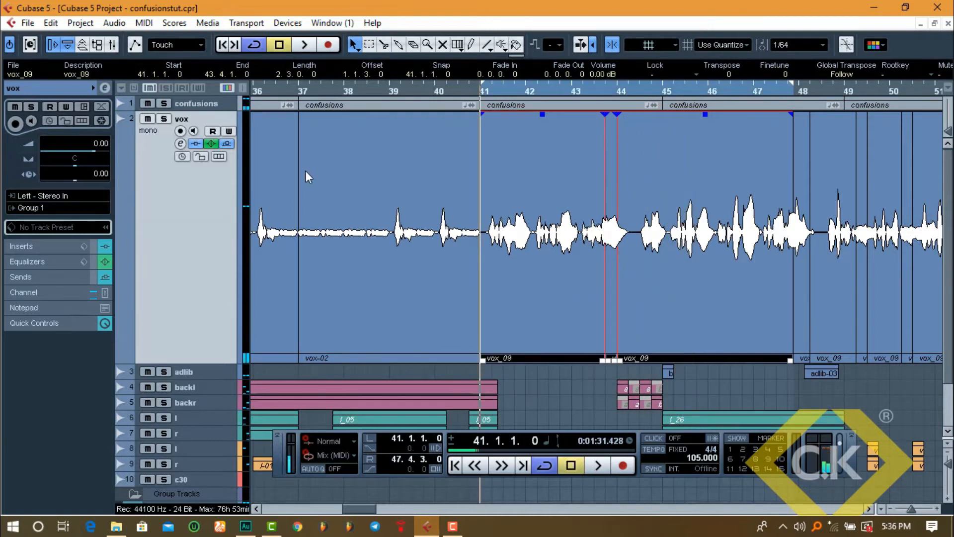
# Step: Open the vox channel settings and deactivate the Flanger, MonoDelay, Auto-Tune 8.1, RVox Mono and lower DeEsser inserts
pyautogui.click(185, 144)
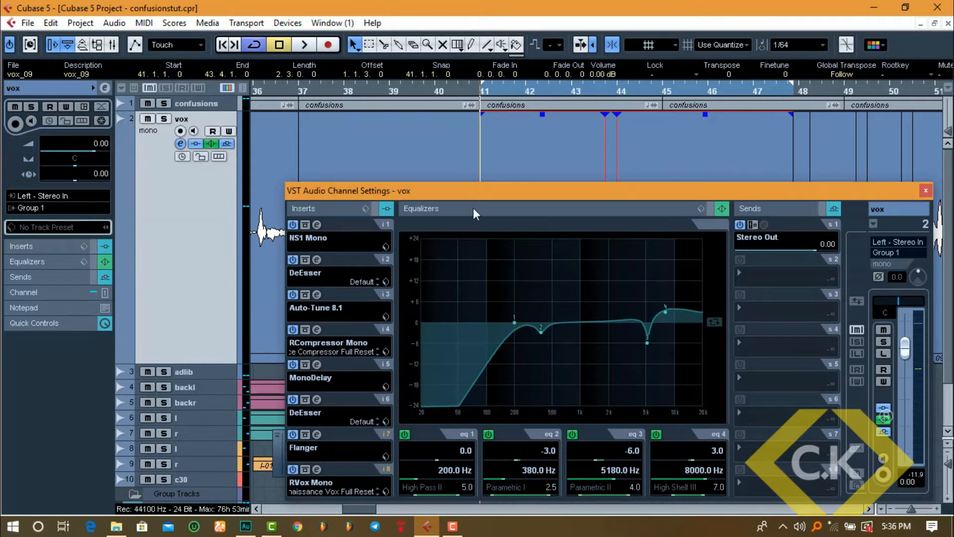
pyautogui.moveTo(463, 187); pyautogui.dragTo(461, 108)
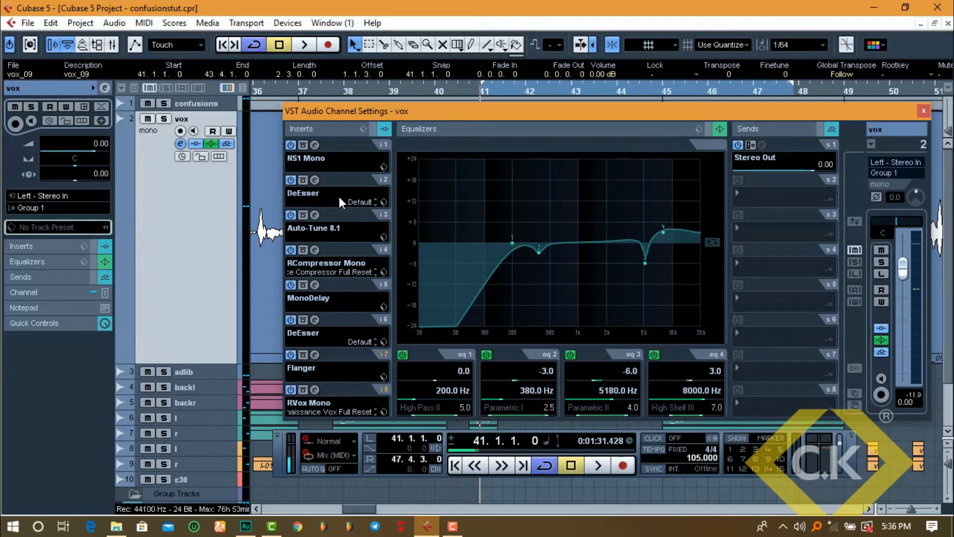
pyautogui.click(291, 354)
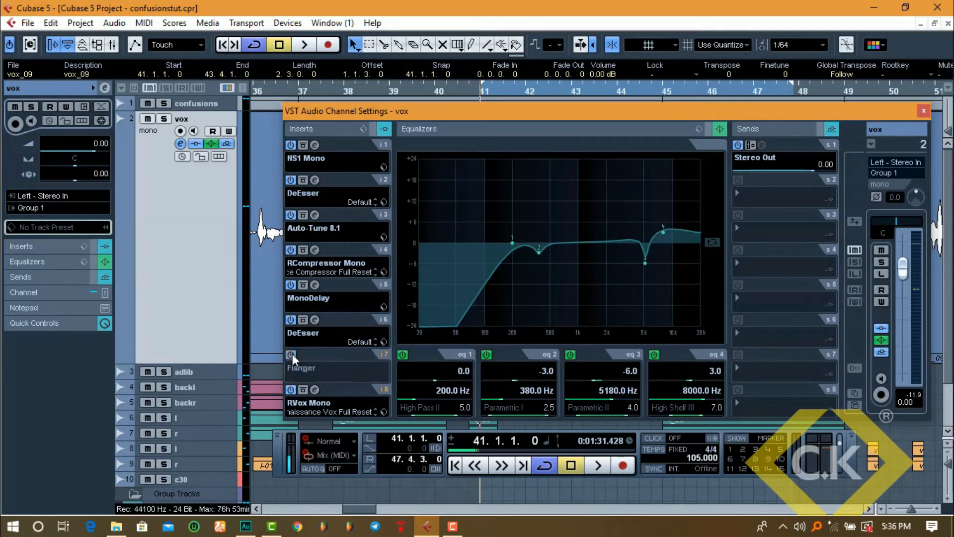
pyautogui.click(291, 285)
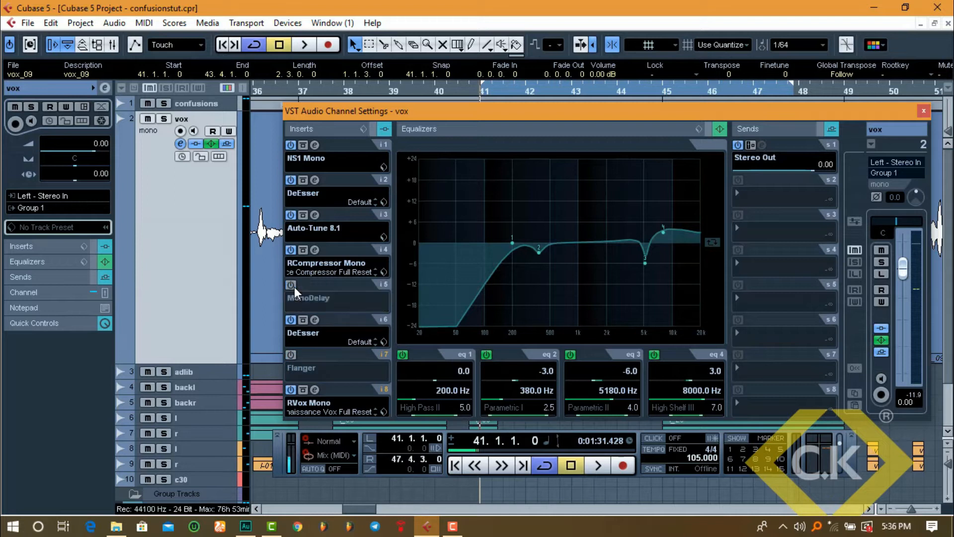
pyautogui.click(294, 219)
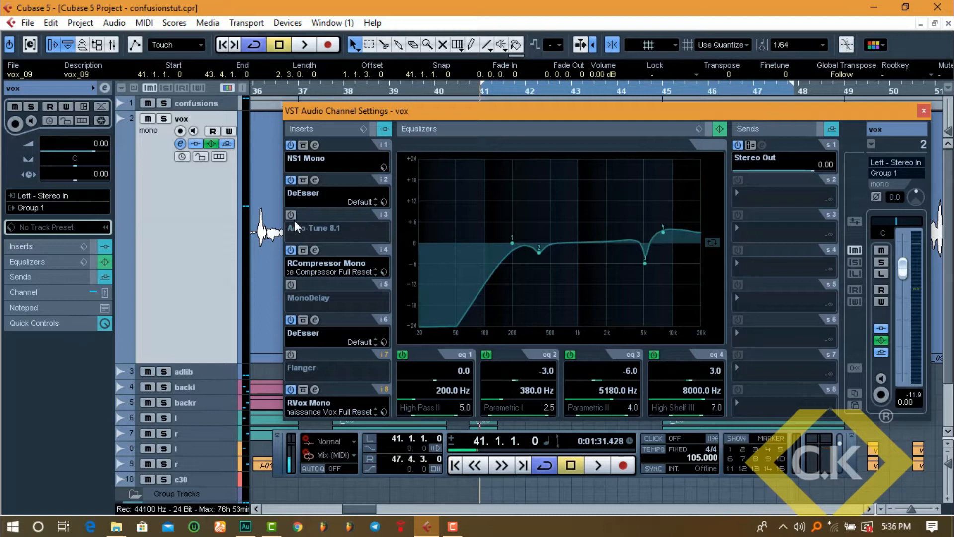
pyautogui.click(291, 390)
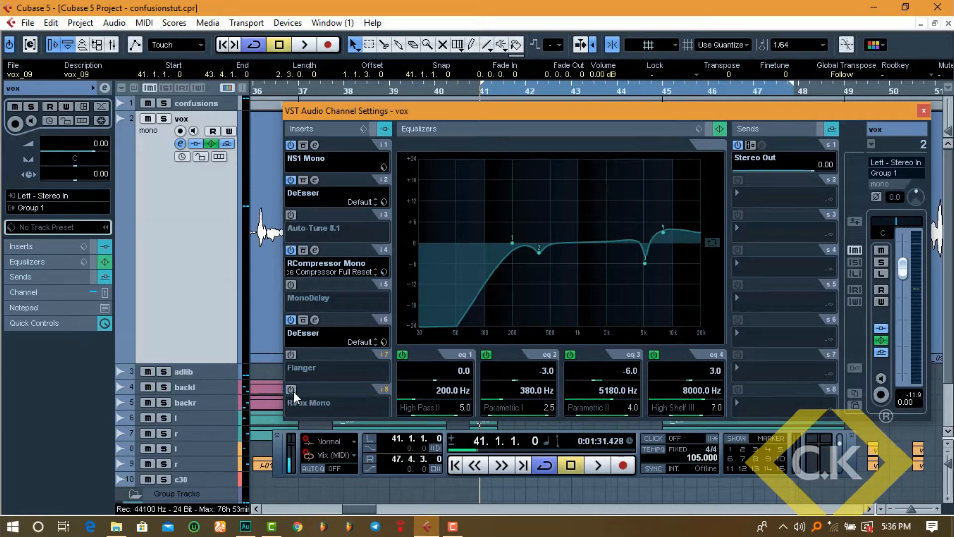
pyautogui.click(291, 320)
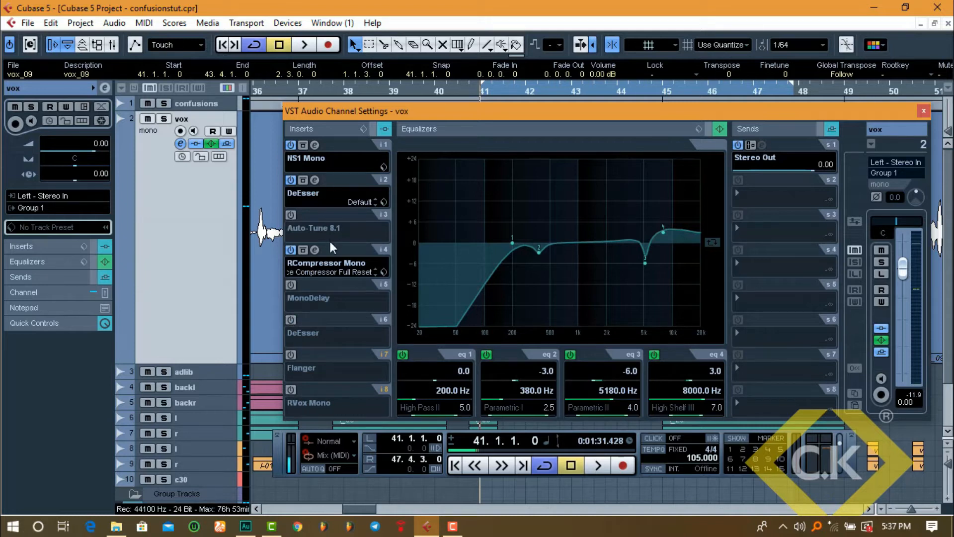
# Step: Reactivate the Auto-Tune 8.1 insert on the vox channel and review its key, scale and pitch correction settings
pyautogui.click(291, 214)
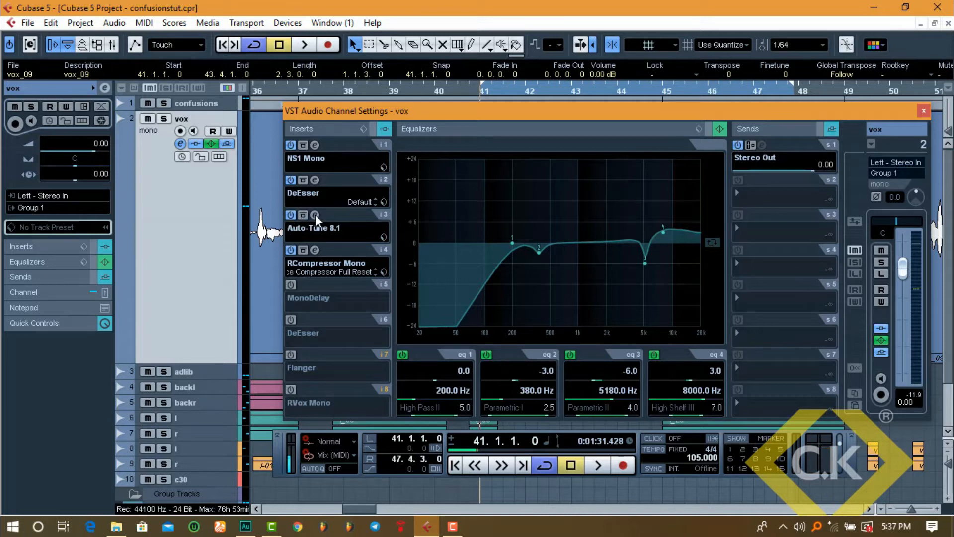
pyautogui.click(315, 214)
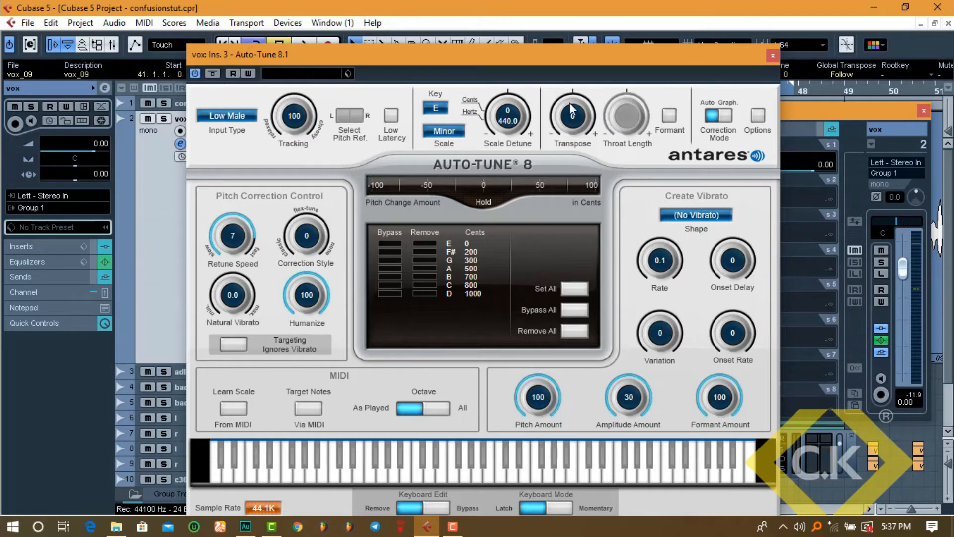
pyautogui.click(773, 56)
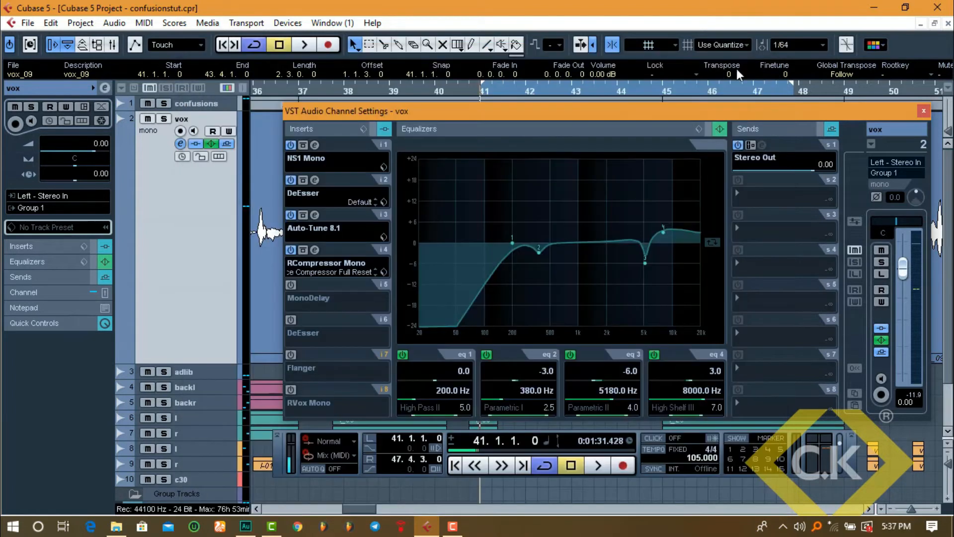
# Step: Show the RCompressor Mono settings, solo the vox track and play the vocal to observe the compression
pyautogui.click(318, 252)
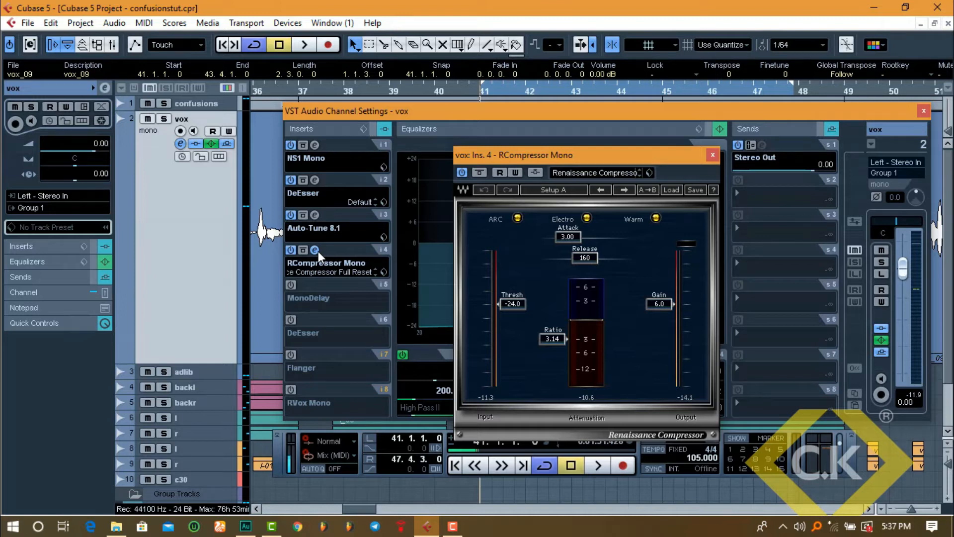
pyautogui.click(168, 118)
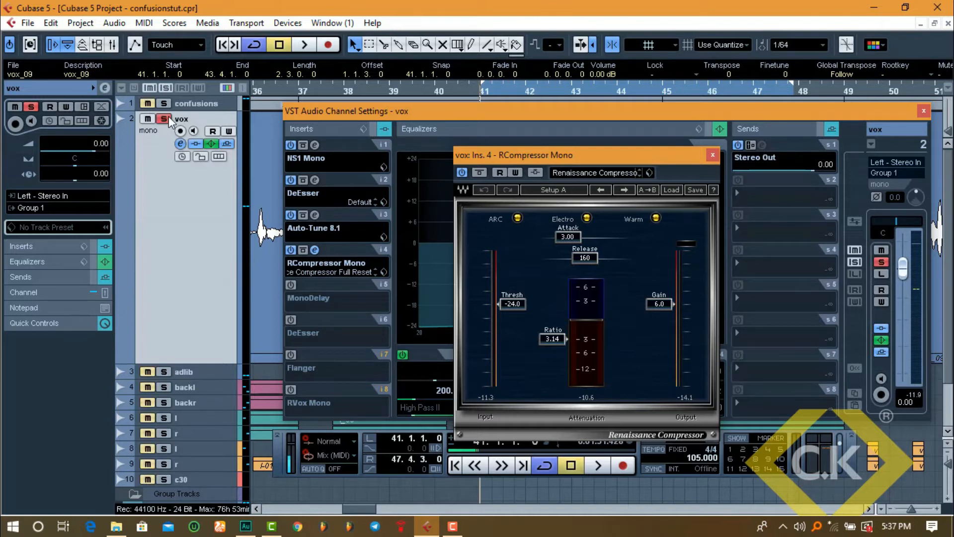
pyautogui.press('space')
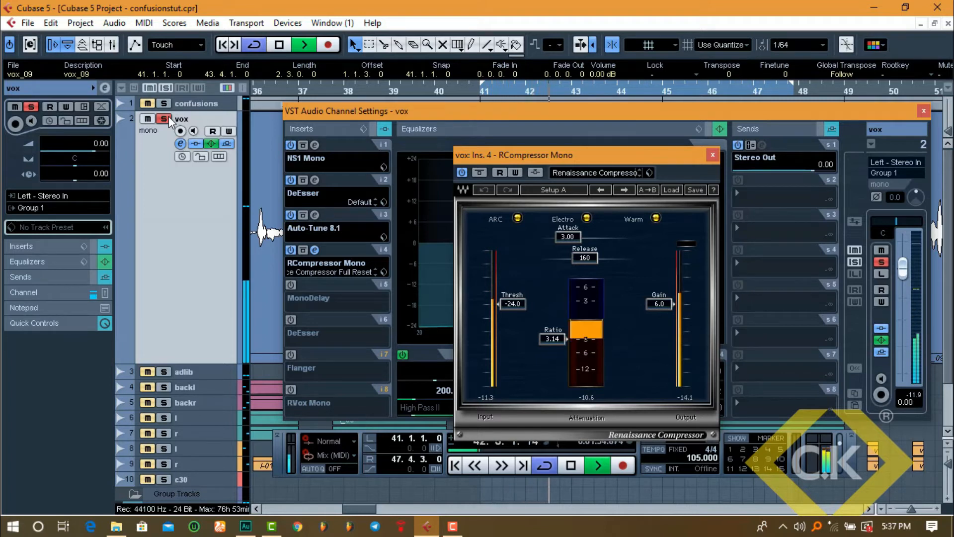
pyautogui.press('space')
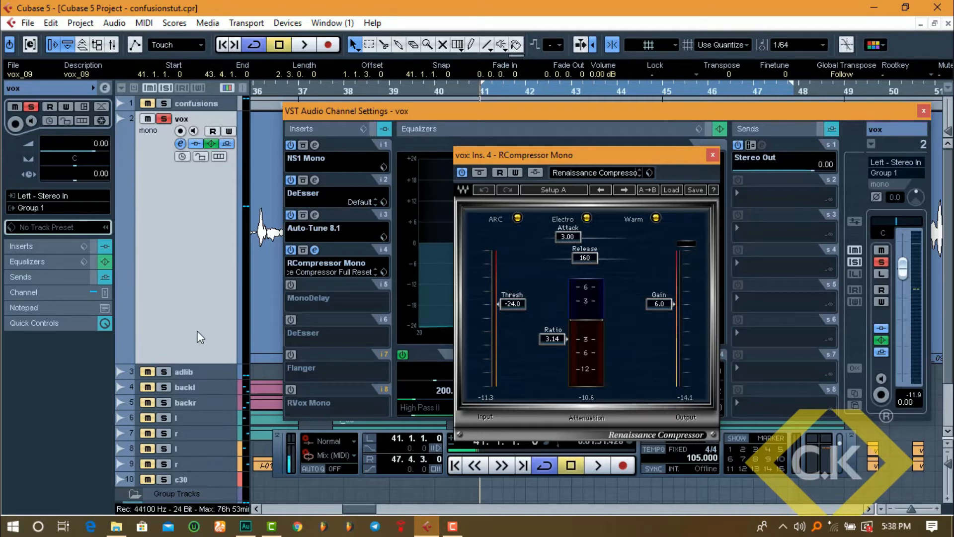
# Step: Shrink the vox track, select Group 1 and bypass all of its inserts
pyautogui.press('z')
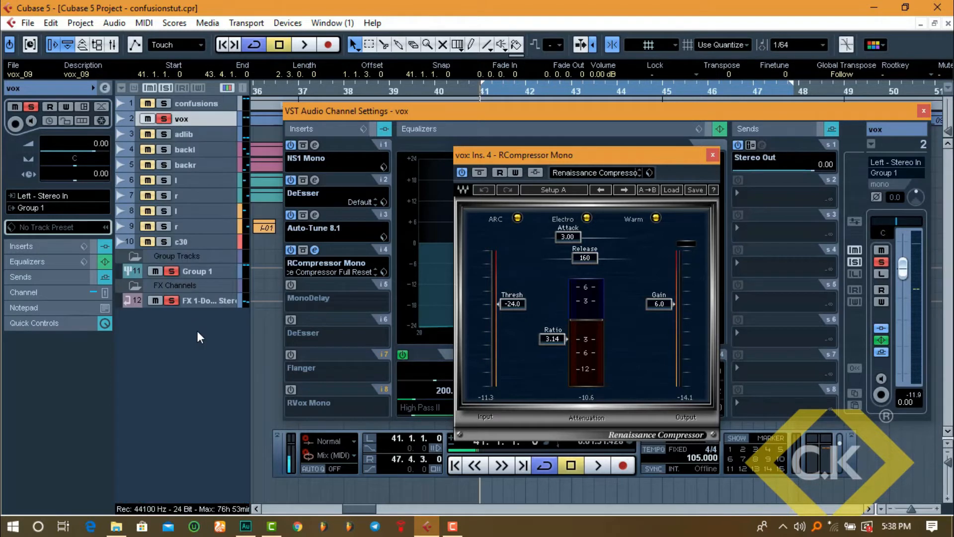
pyautogui.click(201, 273)
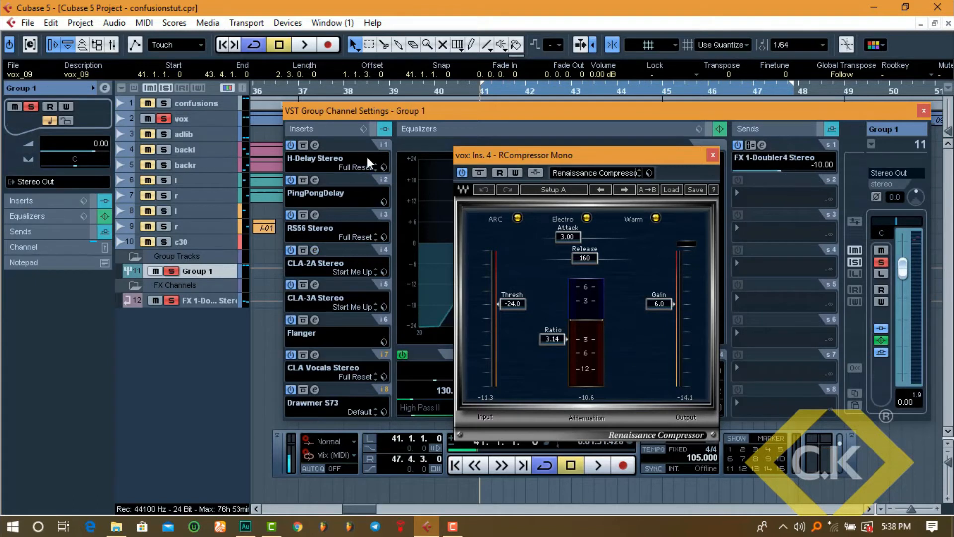
pyautogui.click(374, 129)
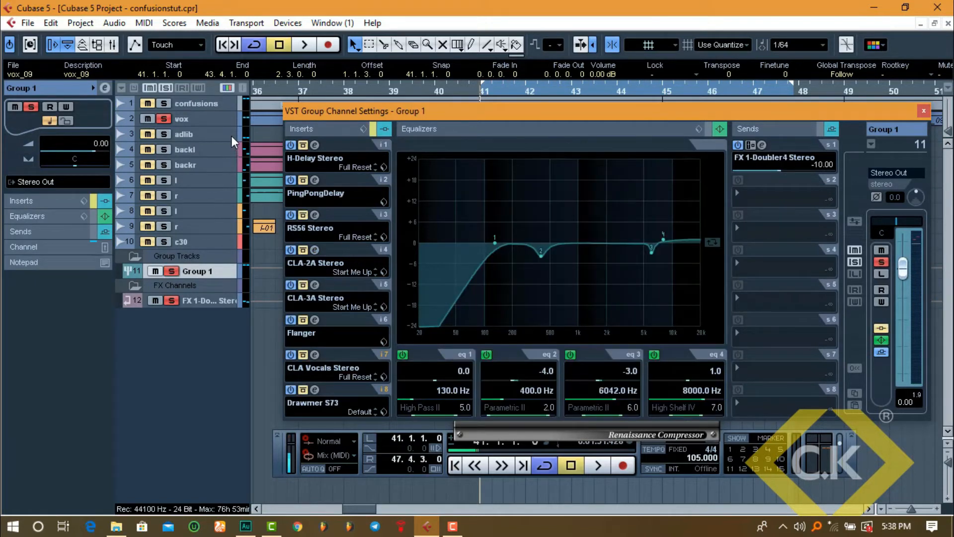
# Step: Select the vox track, enlarge it and play the soloed vocal with the group inserts bypassed
pyautogui.click(224, 123)
pyautogui.moveTo(225, 126); pyautogui.dragTo(229, 246)
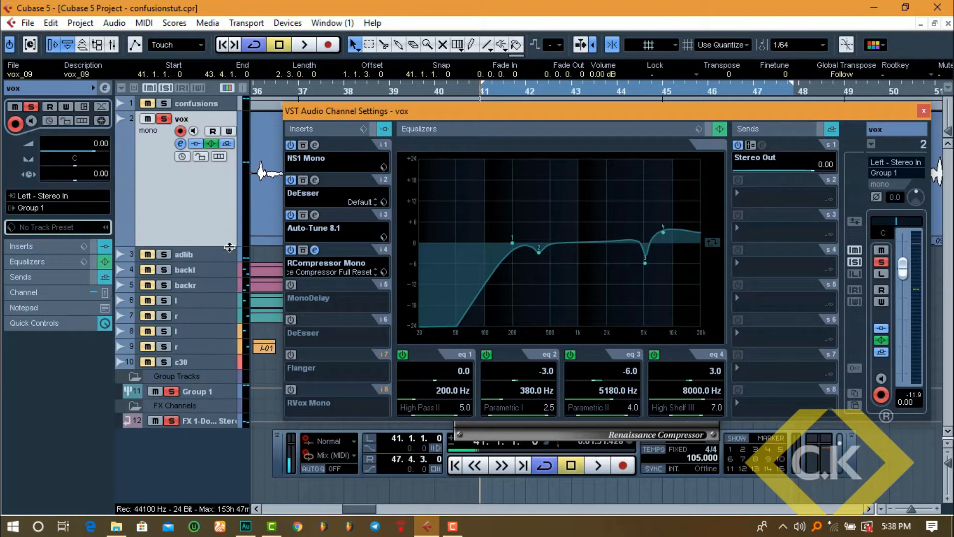
pyautogui.press('space')
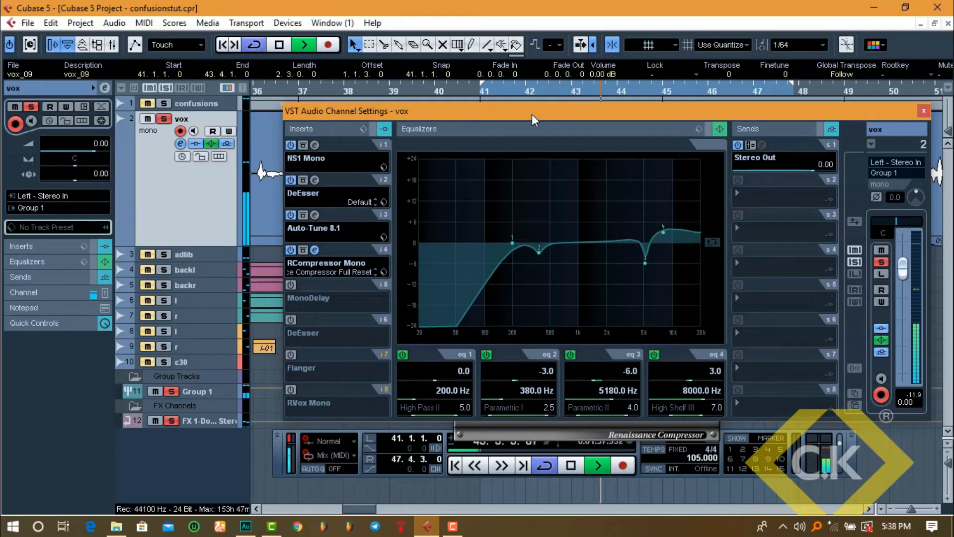
# Step: Bypass the vox channel's equalizers and play the soloed vocal to hear it without EQ
pyautogui.press('XF86AudioRaiseVolume')
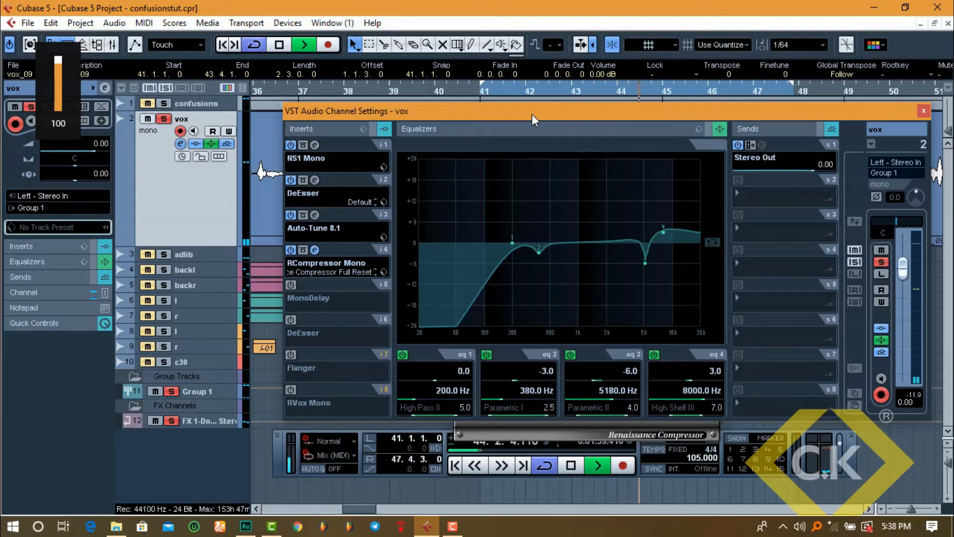
pyautogui.press('space')
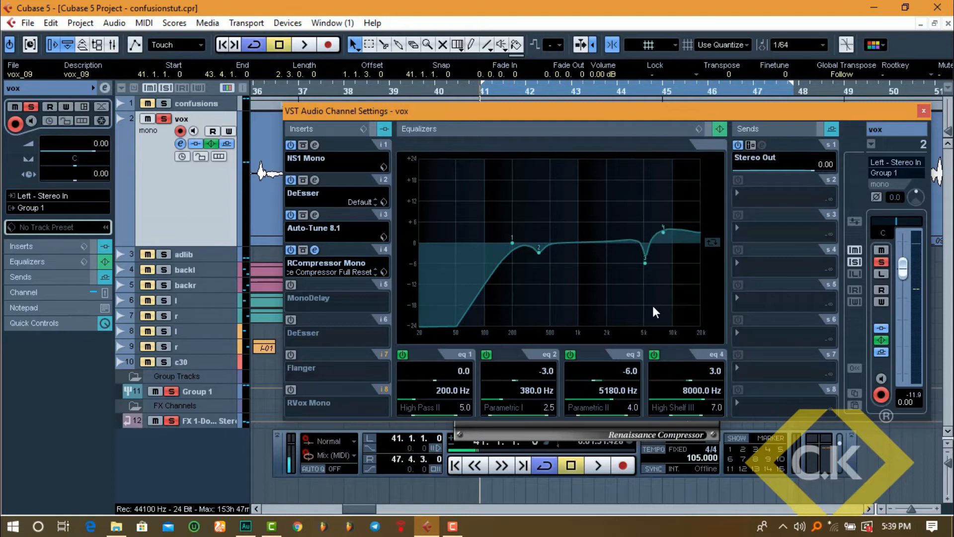
pyautogui.click(709, 128)
pyautogui.press('space')
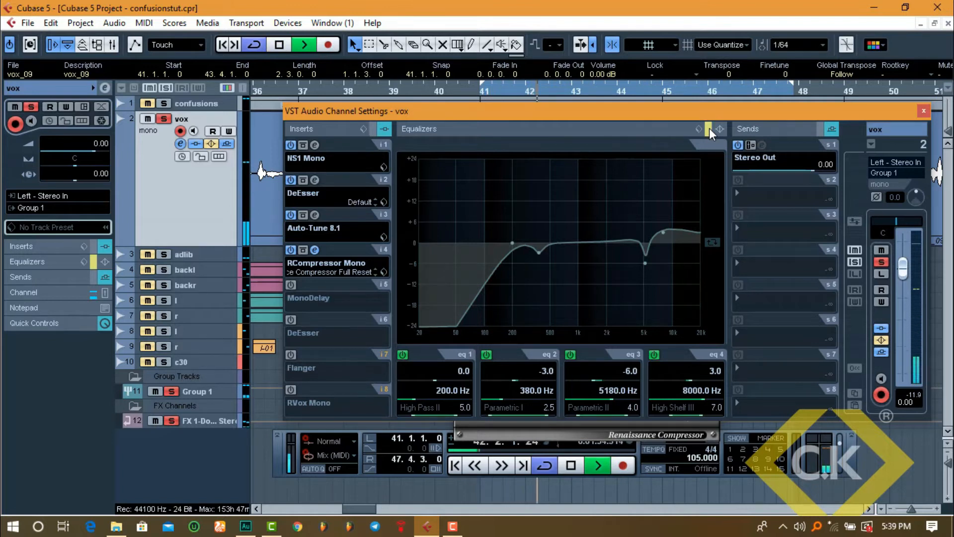
pyautogui.moveTo(724, 105); pyautogui.dragTo(741, 181)
pyautogui.press('space')
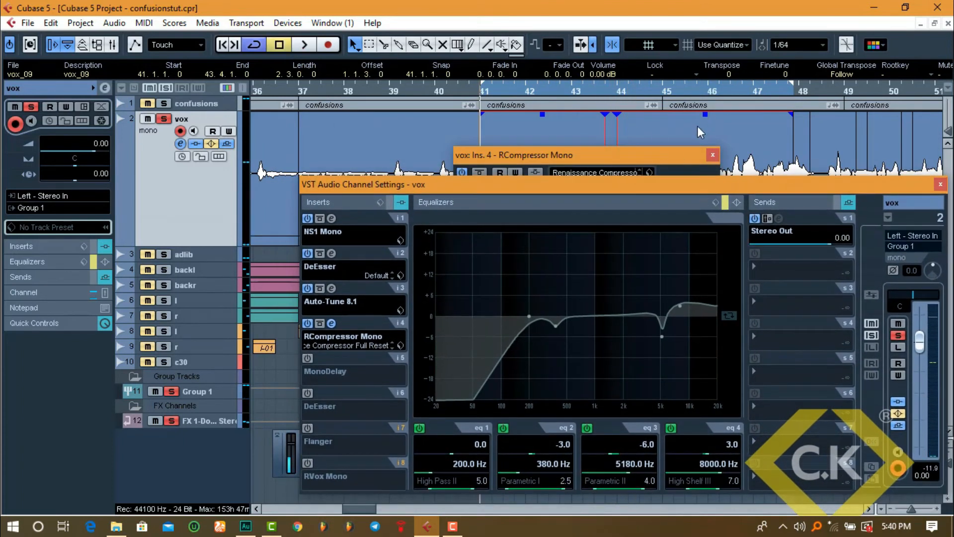
# Step: Loop the vox_09 event starting at bar 44 and play it with the equalizers still bypassed
pyautogui.click(697, 126)
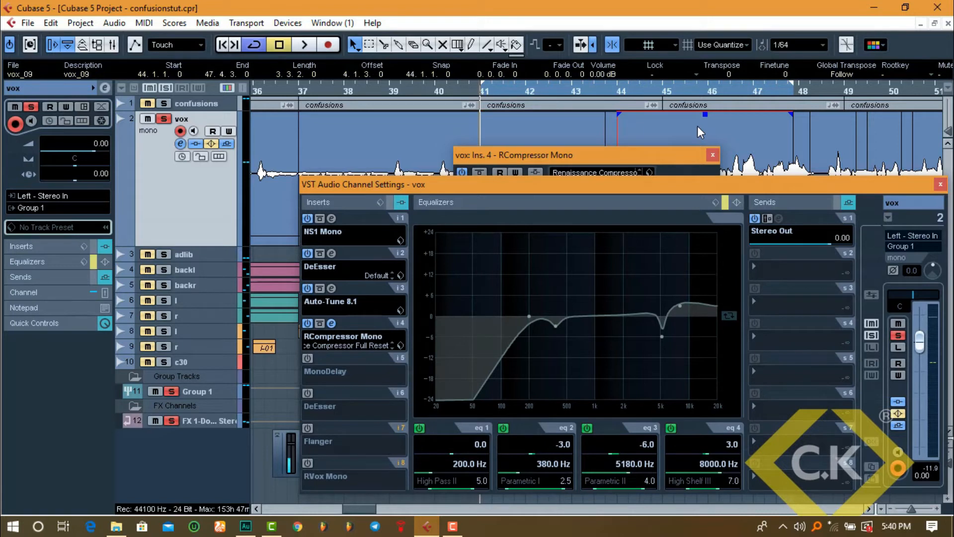
pyautogui.press('p')
pyautogui.press('space')
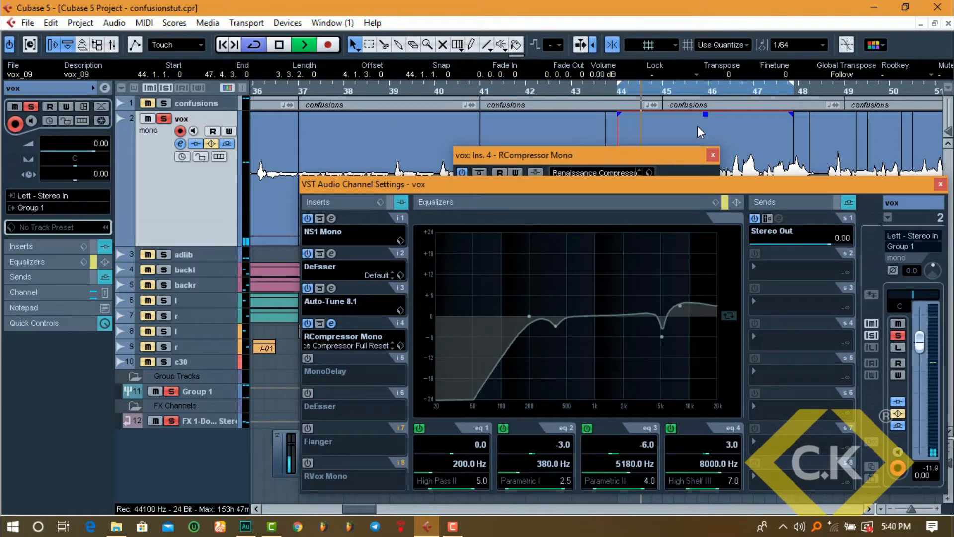
pyautogui.moveTo(660, 189); pyautogui.dragTo(675, 136)
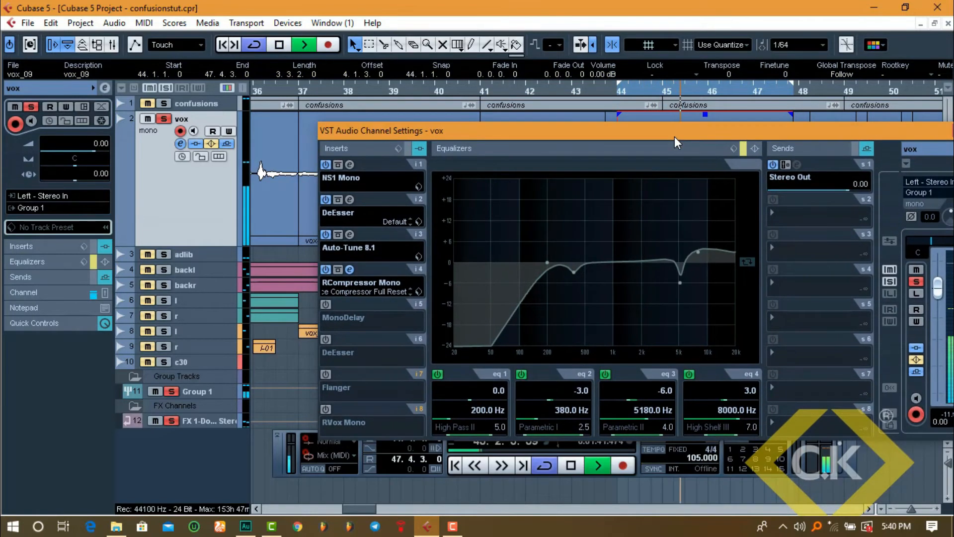
pyautogui.press('space')
# Step: Switch the vox channel's equalizers back on and play the looped vocal event for comparison
pyautogui.click(742, 150)
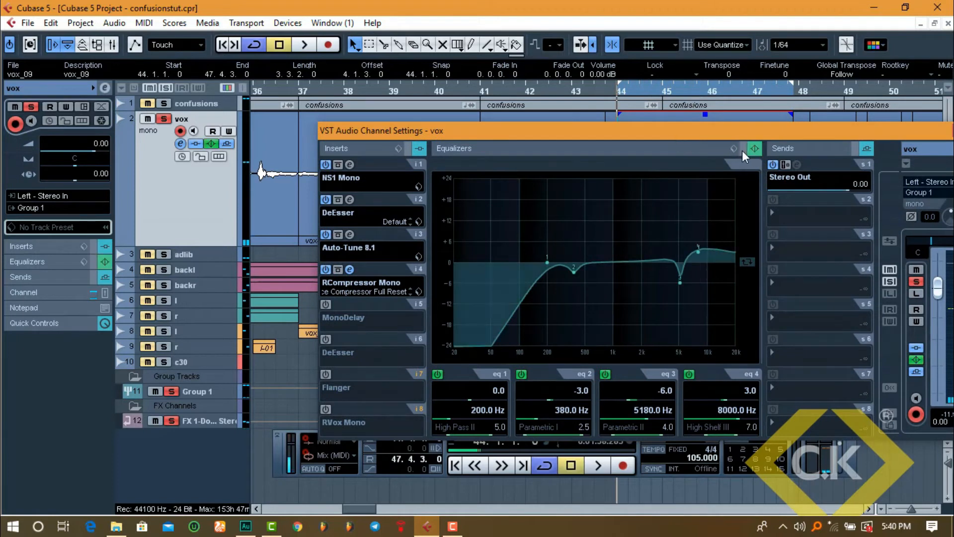
pyautogui.press('space')
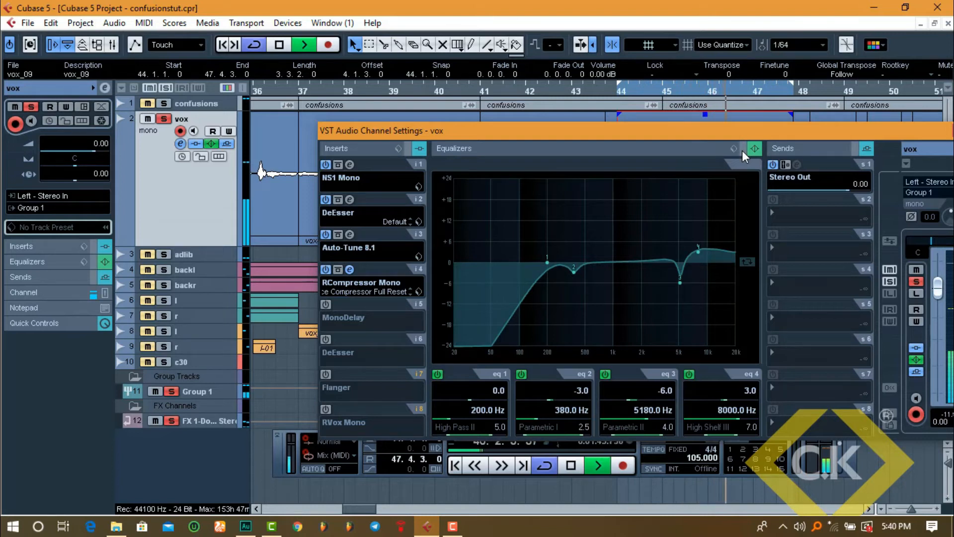
pyautogui.press('space')
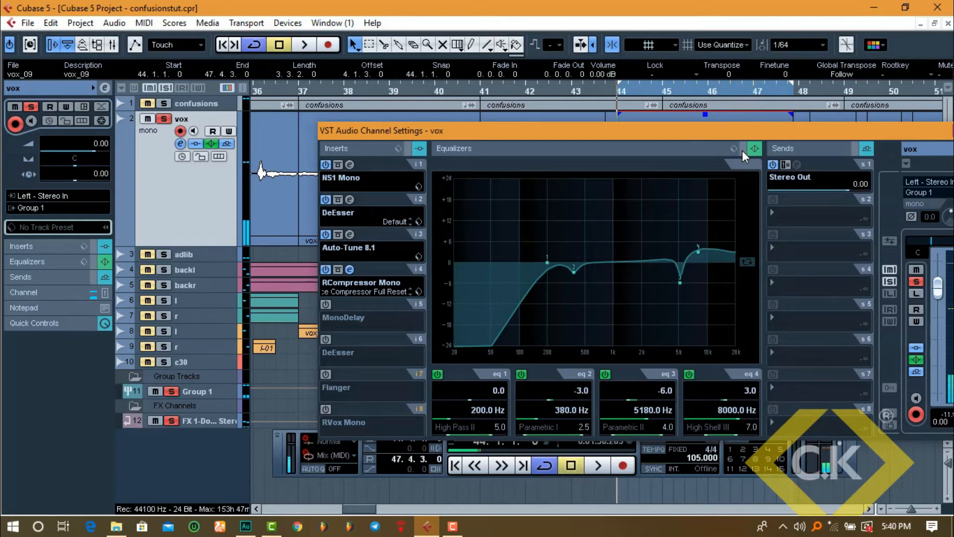
# Step: Activate the second DeEsser on the vox channel in insert slot 6 and review its settings
pyautogui.moveTo(371, 507); pyautogui.dragTo(372, 507)
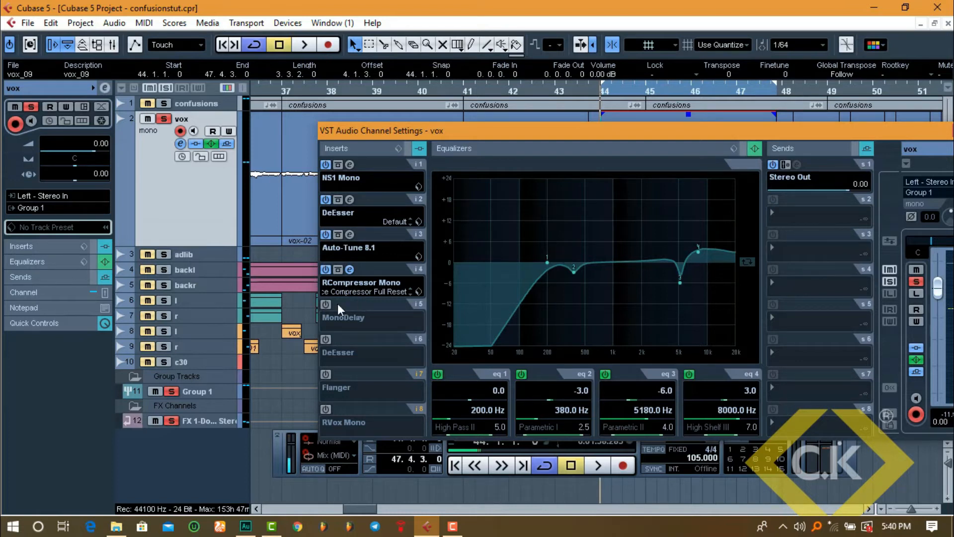
pyautogui.click(327, 344)
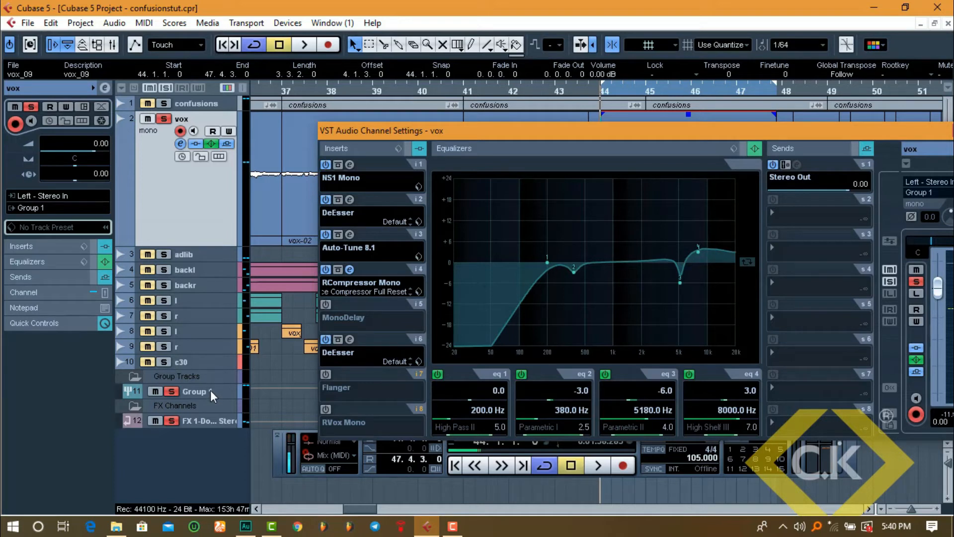
pyautogui.click(350, 339)
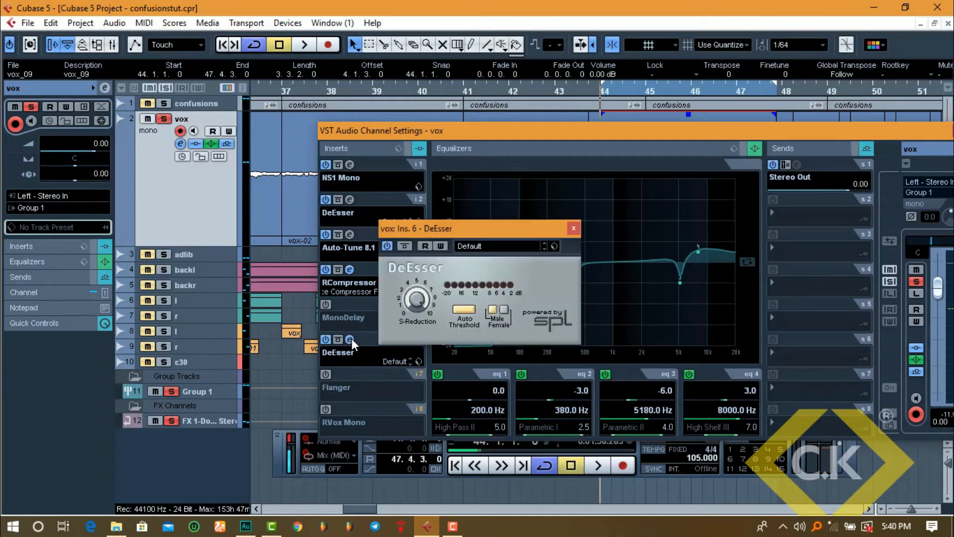
pyautogui.click(574, 229)
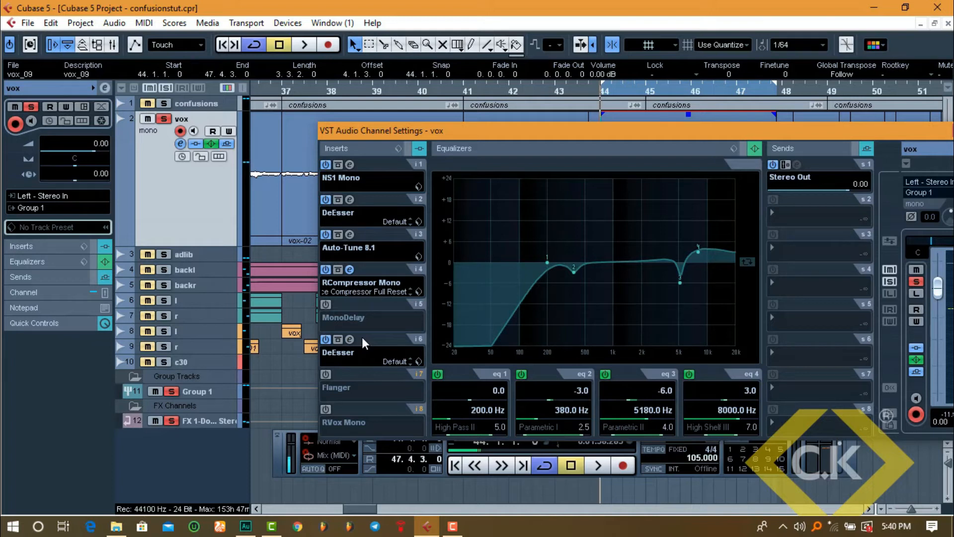
# Step: Activate the Flanger in insert slot 7 of the vox channel and review its settings
pyautogui.click(327, 374)
pyautogui.click(348, 374)
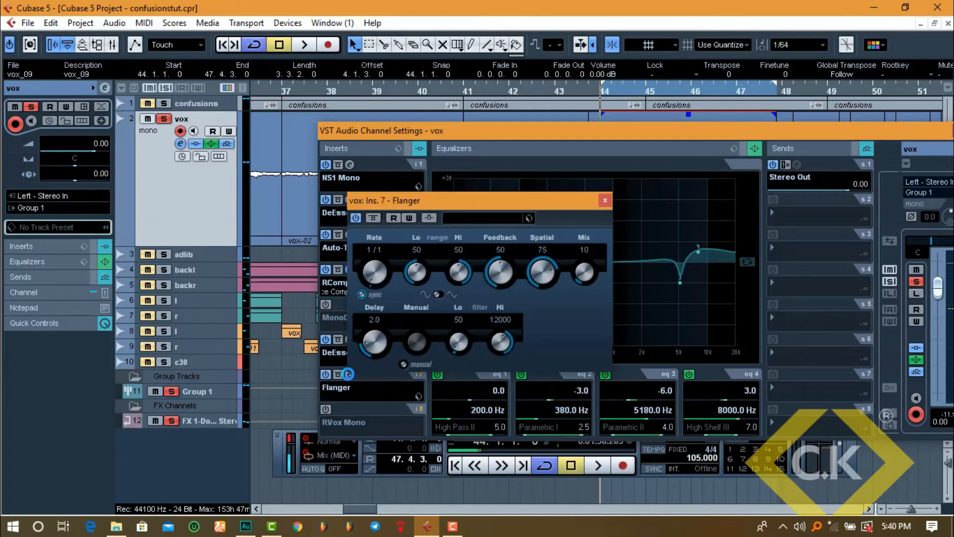
pyautogui.click(605, 200)
# Step: Activate RVox Mono in insert slot 8 of the vox channel and raise its Gate to -49.3
pyautogui.click(325, 409)
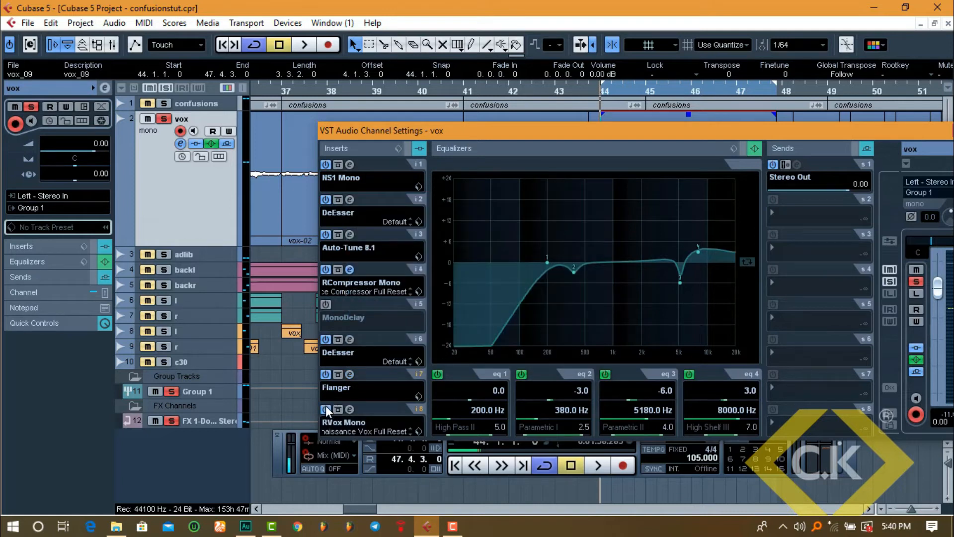
pyautogui.click(350, 408)
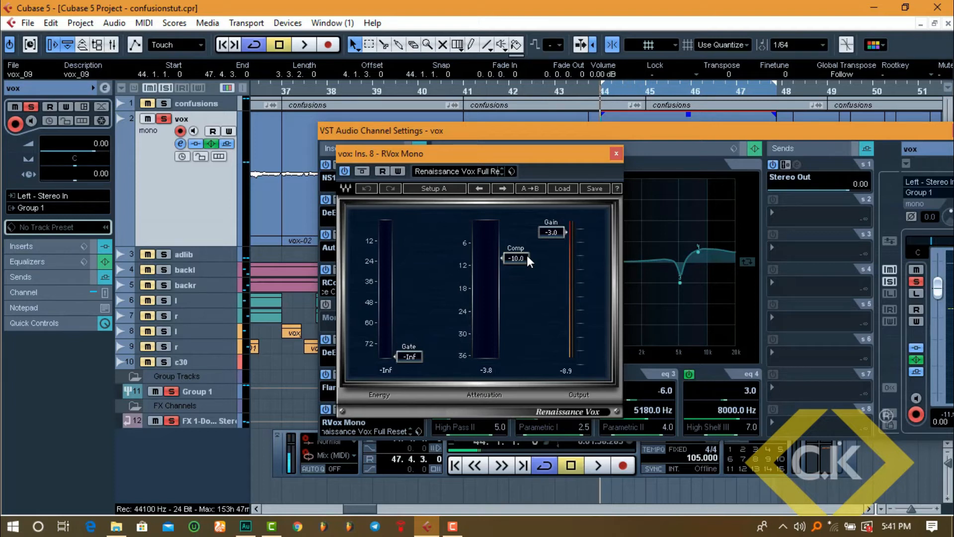
pyautogui.moveTo(416, 351); pyautogui.dragTo(417, 298)
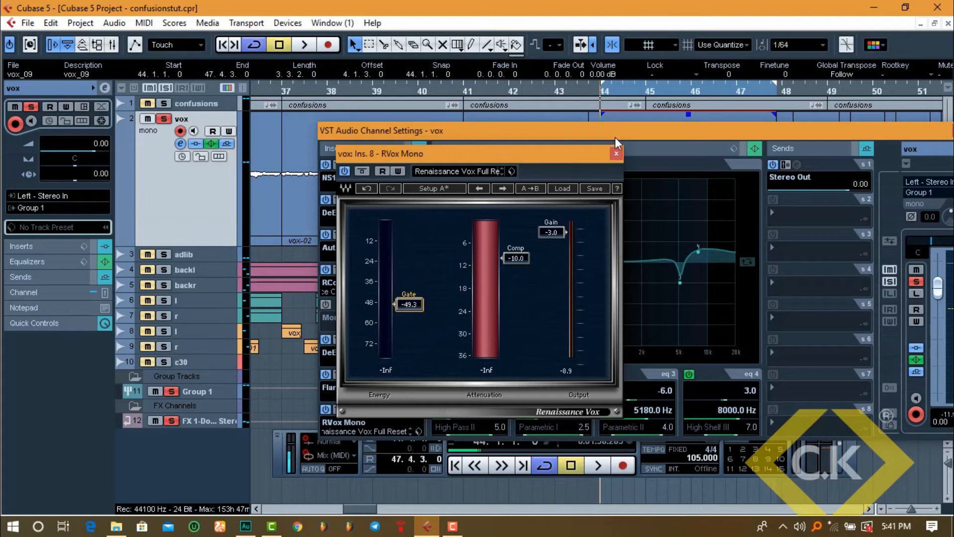
pyautogui.click(615, 155)
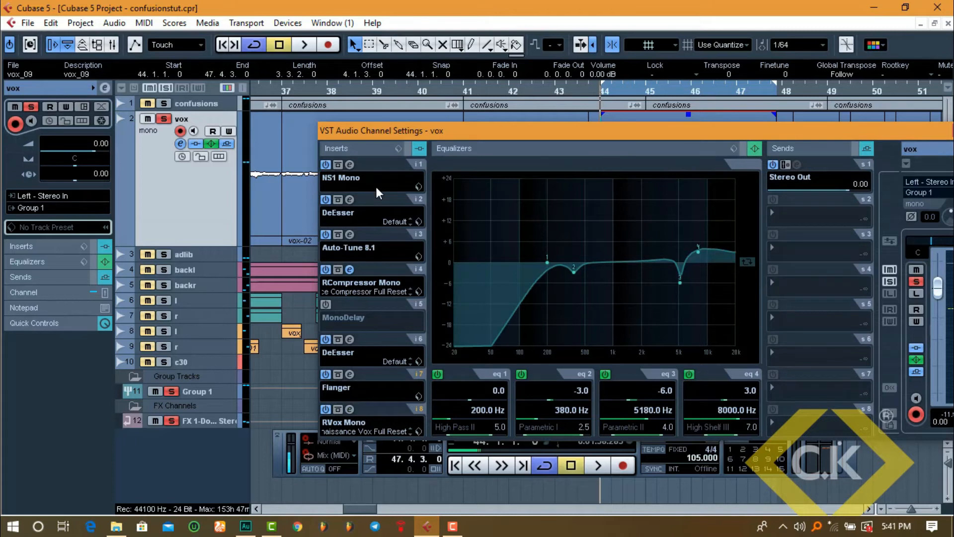
# Step: Lower the Gate of the RVox Mono insert back down to the bottom of its range
pyautogui.click(353, 410)
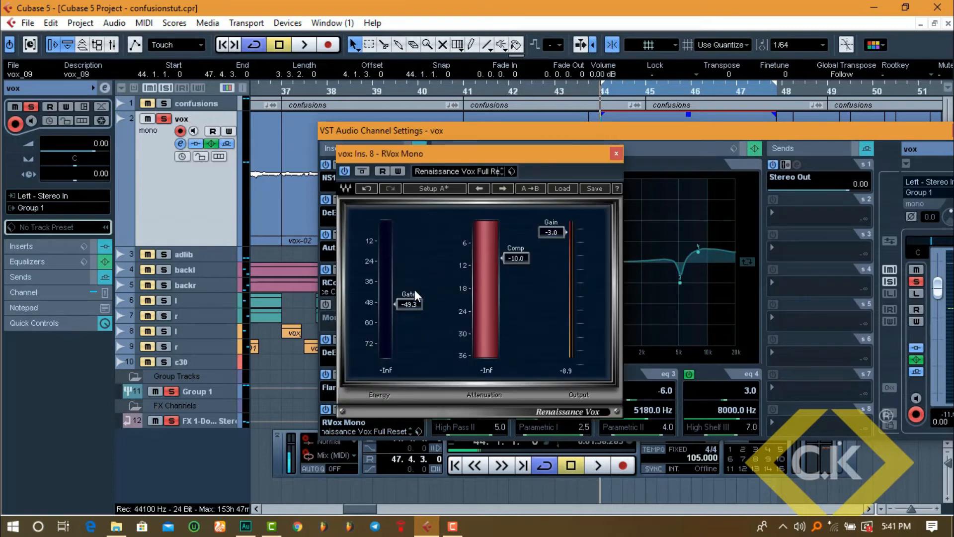
pyautogui.moveTo(409, 324); pyautogui.dragTo(409, 357)
pyautogui.click(616, 154)
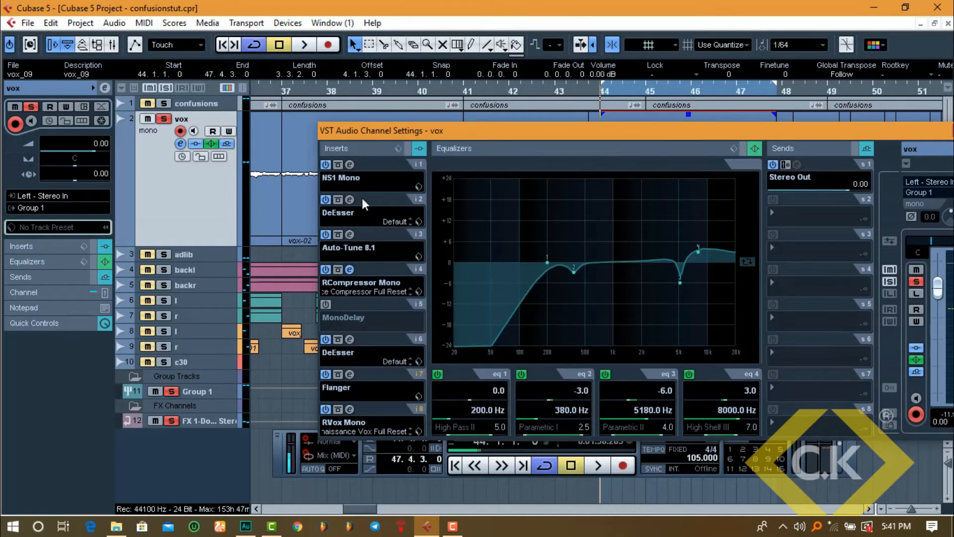
# Step: Review the noise suppression fader setting of the NS1 Mono insert on the vox channel
pyautogui.click(350, 164)
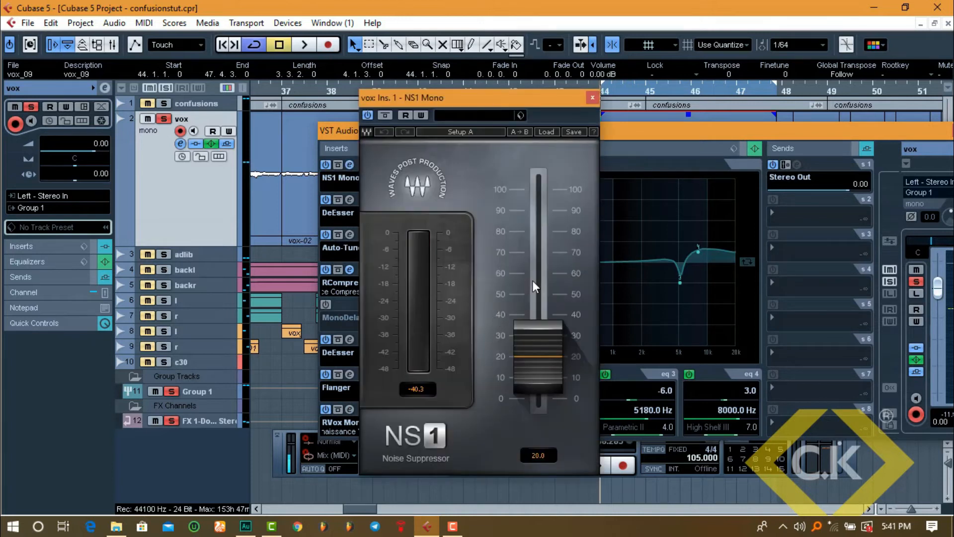
pyautogui.click(591, 100)
pyautogui.click(347, 168)
pyautogui.click(592, 98)
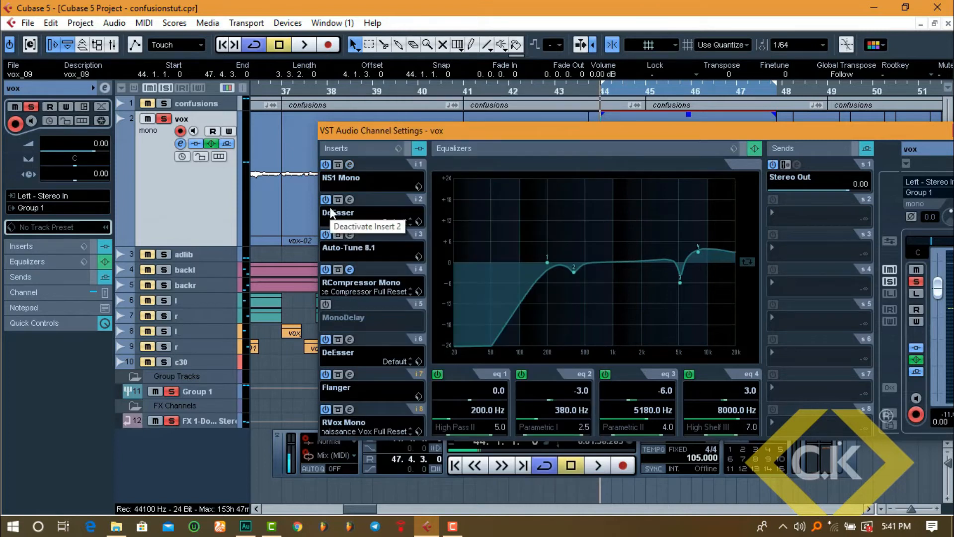
# Step: Activate the MonoDelay insert on the vox channel, play the vocal with the delay and review the delay's settings
pyautogui.press('space')
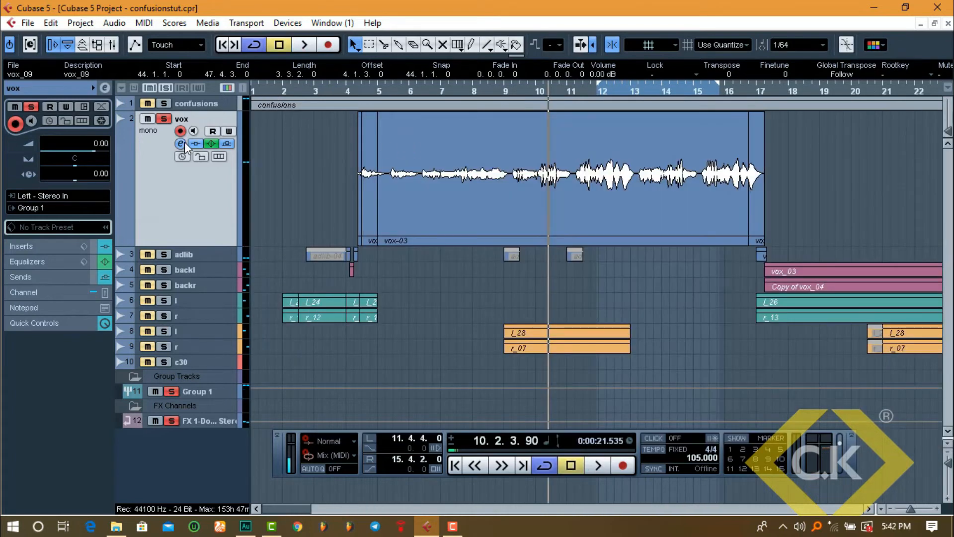
pyautogui.click(182, 143)
pyautogui.click(231, 311)
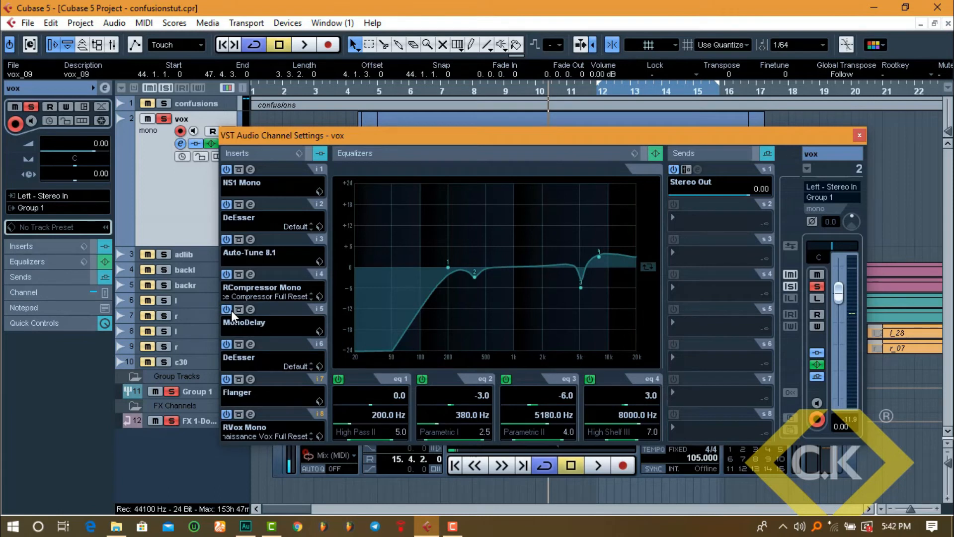
pyautogui.press('space')
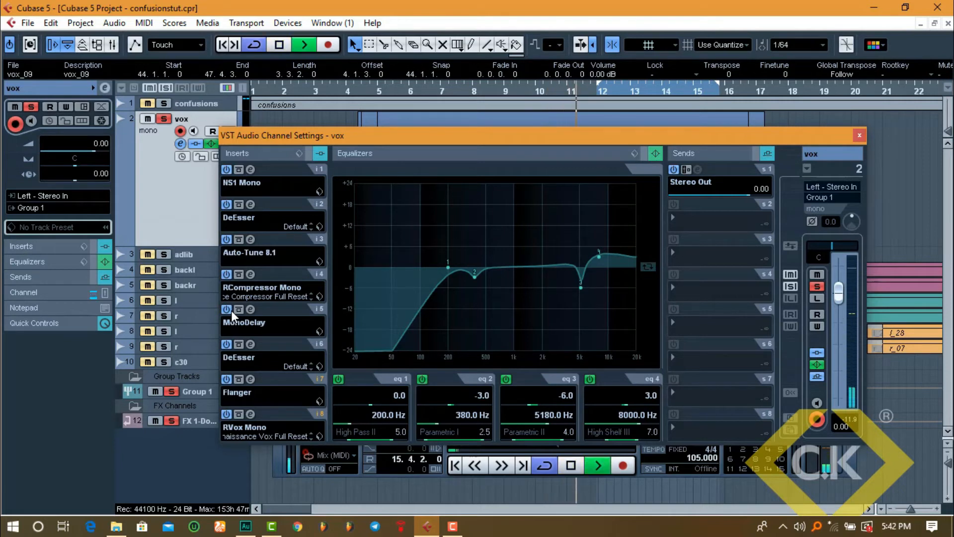
pyautogui.press('space')
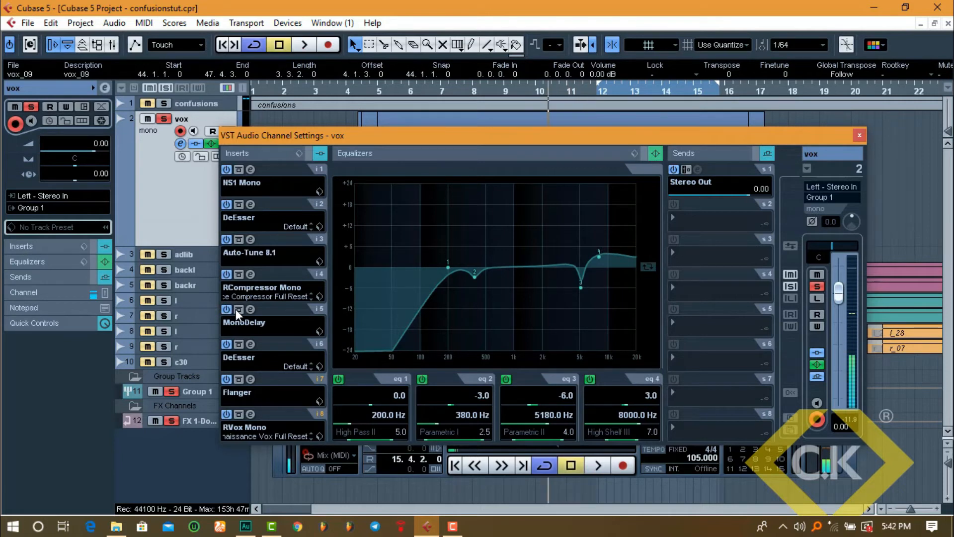
pyautogui.click(251, 309)
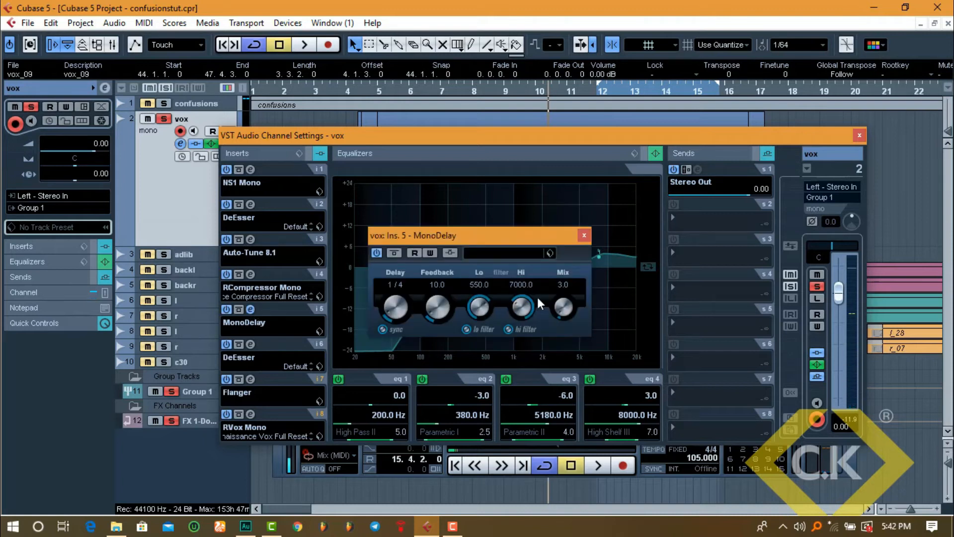
pyautogui.click(584, 236)
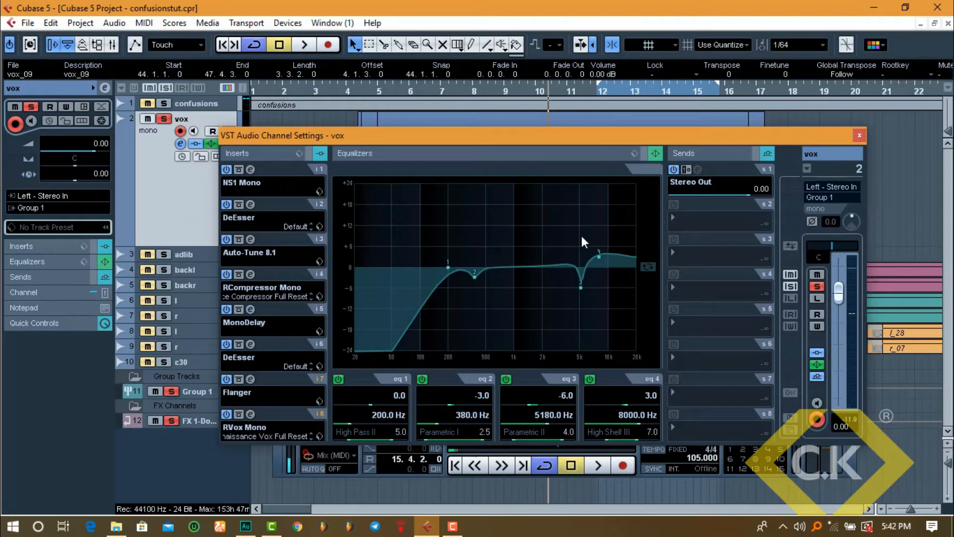
# Step: Deactivate the PingPongDelay, H-Delay Stereo, Flanger and Drawmer S73 inserts on Group 1
pyautogui.click(203, 385)
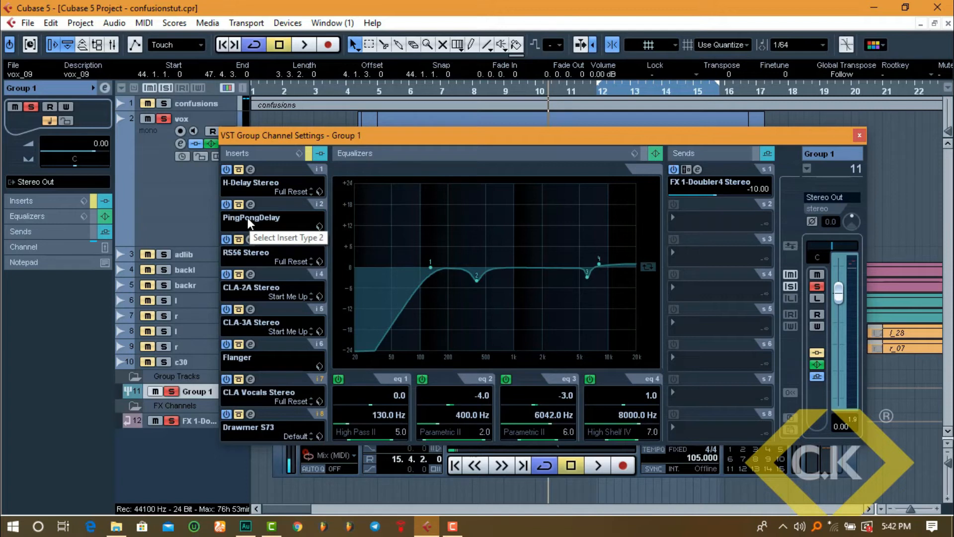
pyautogui.click(227, 204)
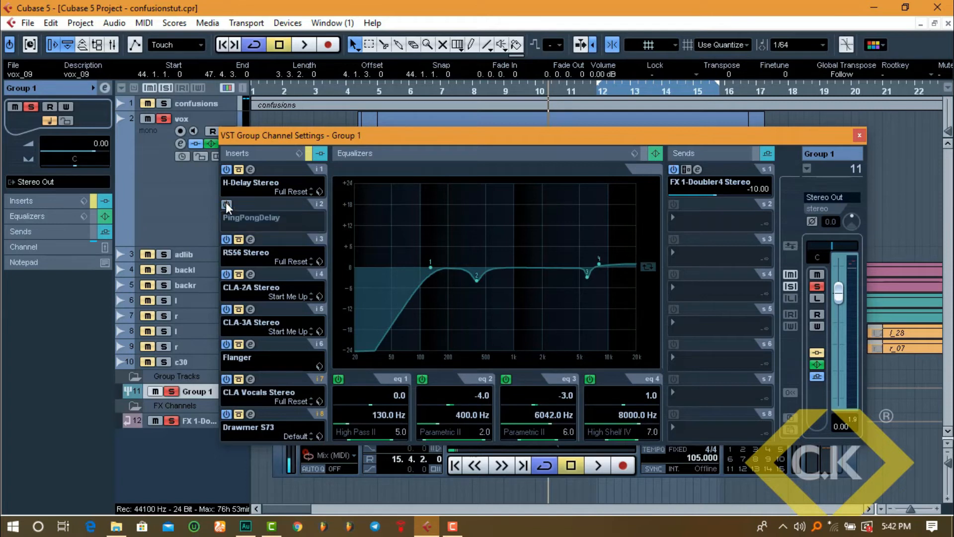
pyautogui.click(226, 170)
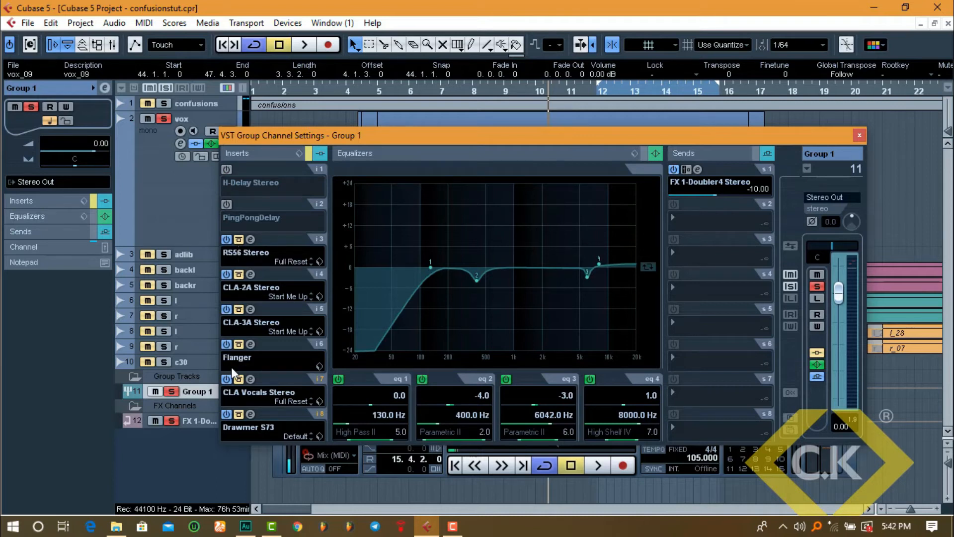
pyautogui.click(226, 344)
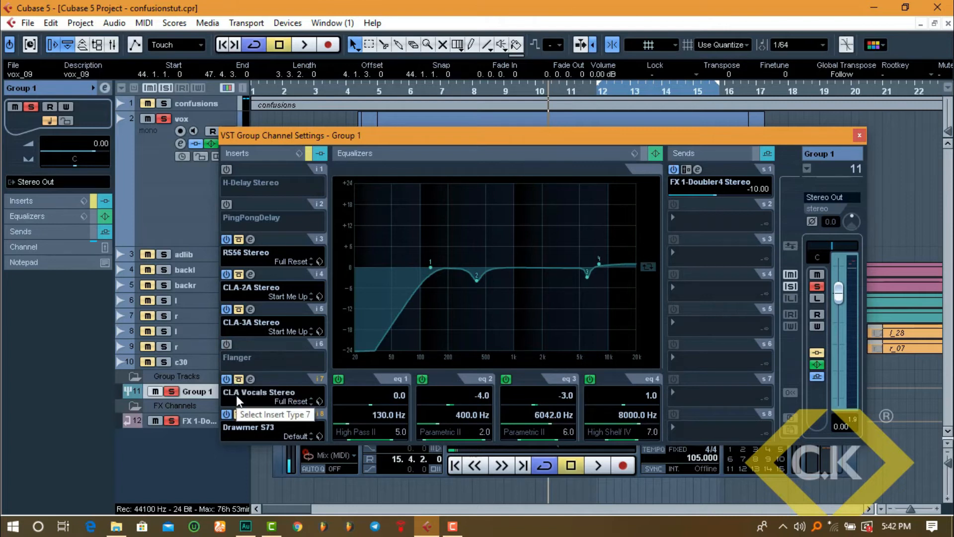
pyautogui.click(228, 414)
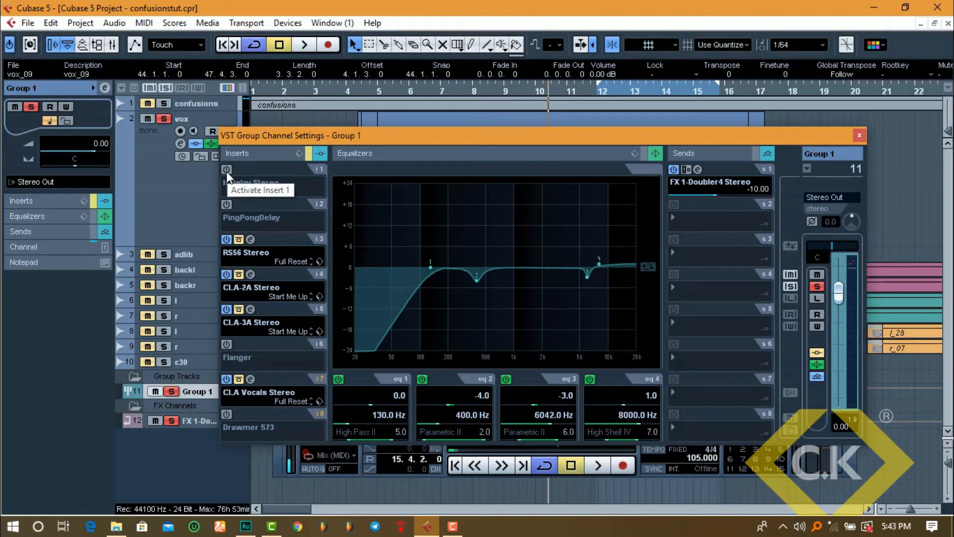
# Step: Take the RS56 Stereo insert on Group 1 out of bypass and look through its factory presets
pyautogui.click(238, 242)
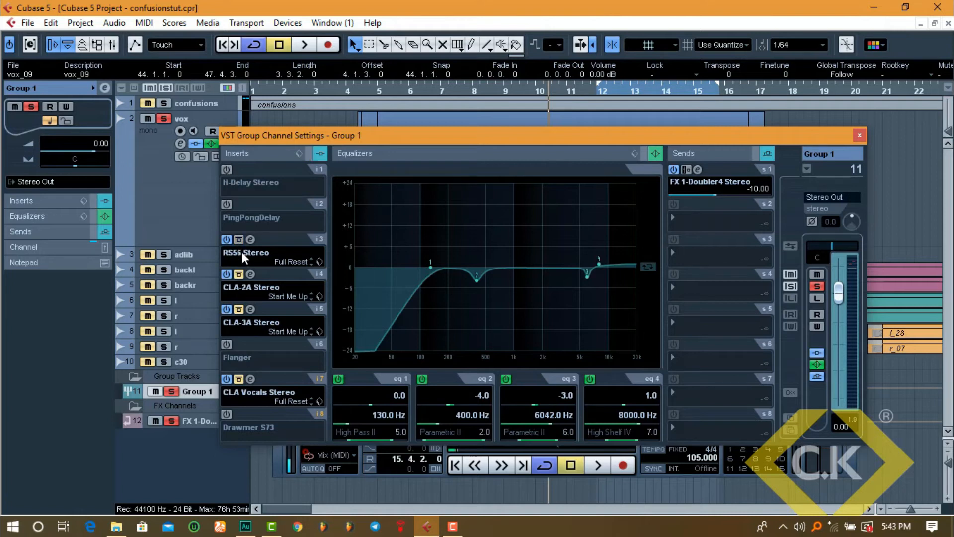
pyautogui.click(251, 239)
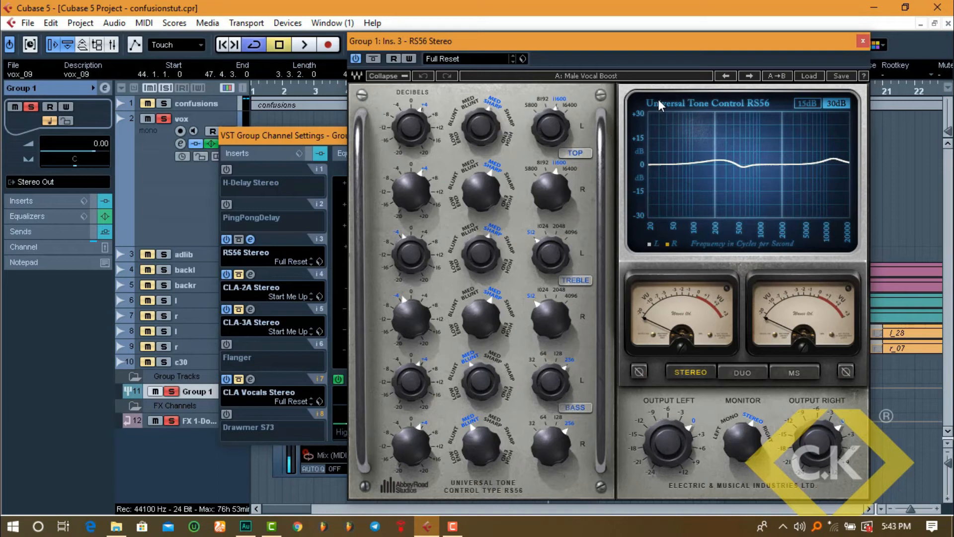
pyautogui.click(814, 74)
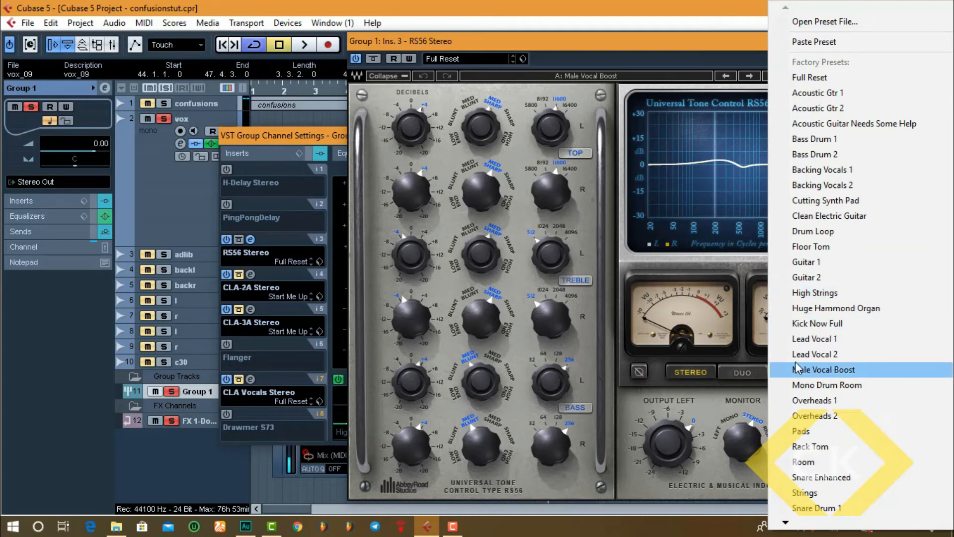
pyautogui.click(580, 59)
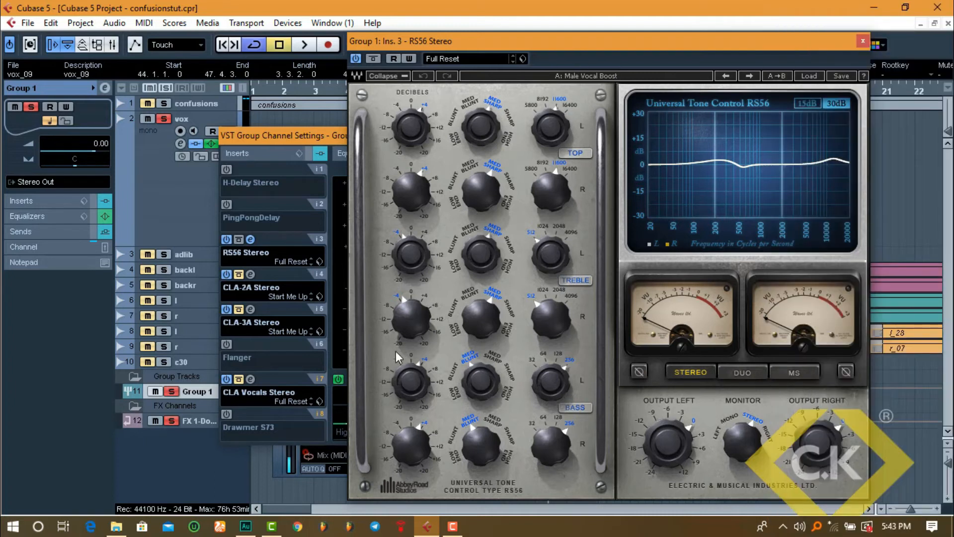
# Step: Review the bass and top decibel knobs of the RS56 Stereo and play the vocal through it
pyautogui.click(420, 442)
pyautogui.click(417, 128)
pyautogui.click(863, 41)
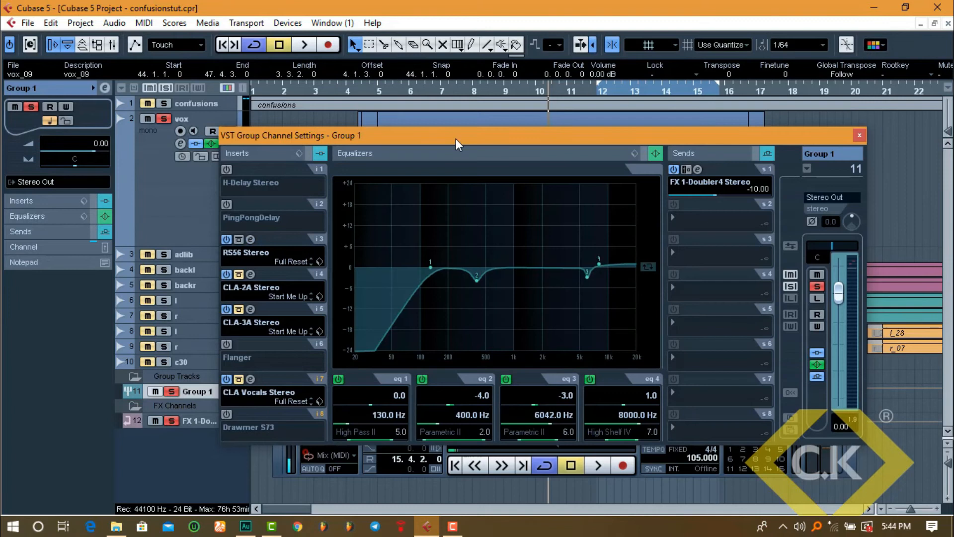
pyautogui.press('space')
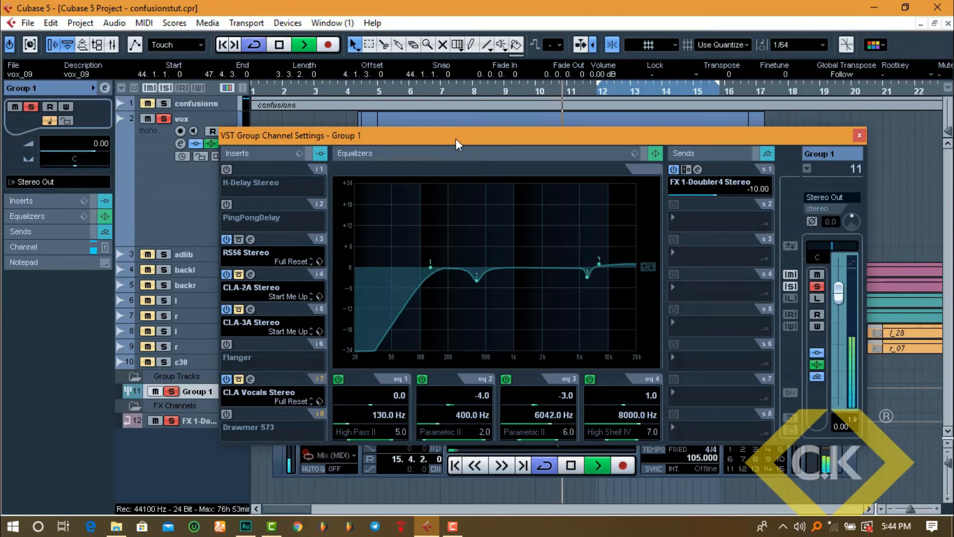
pyautogui.press('space')
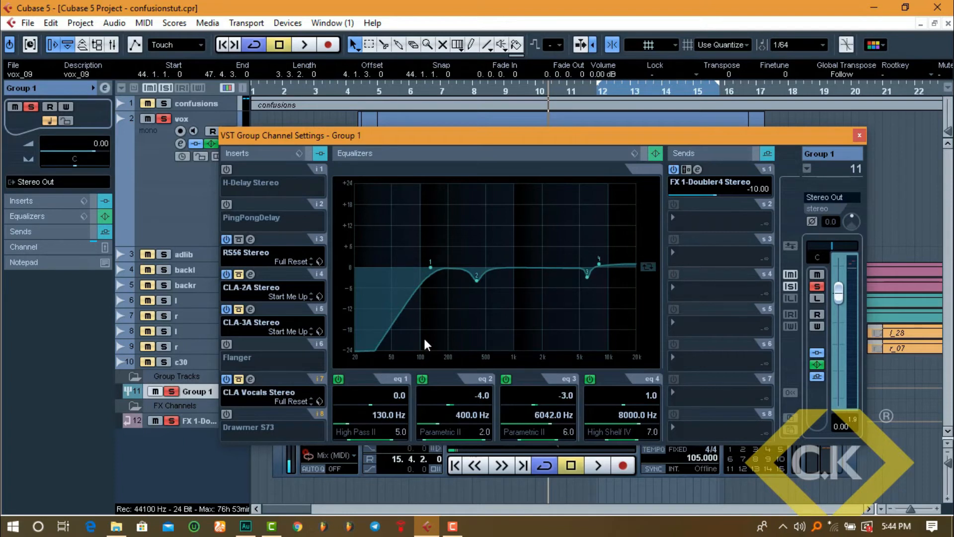
# Step: Review the gate, compression and gain settings of the RVox Mono insert on the vox channel
pyautogui.click(198, 217)
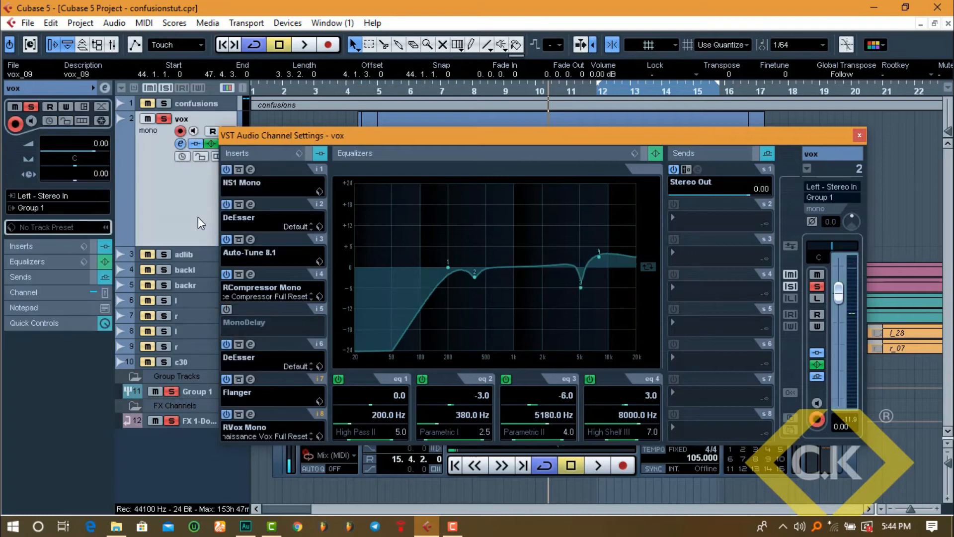
pyautogui.click(253, 416)
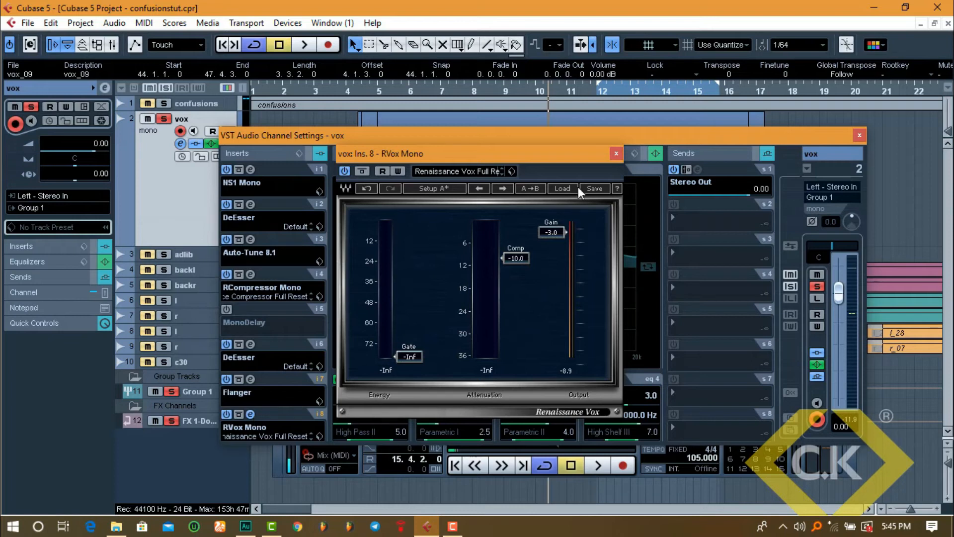
pyautogui.click(614, 154)
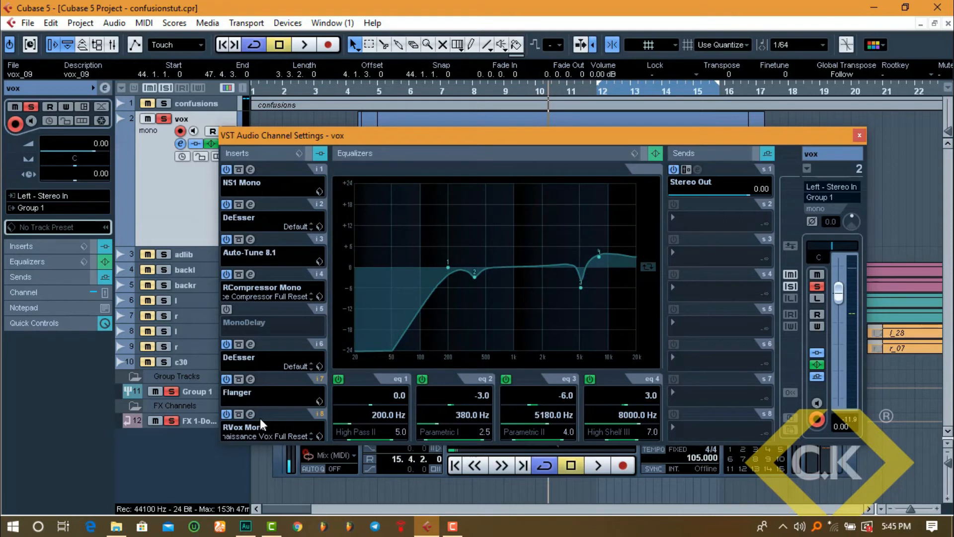
# Step: Compare the equalizer settings of Group 1 with those of the vox channel
pyautogui.click(203, 394)
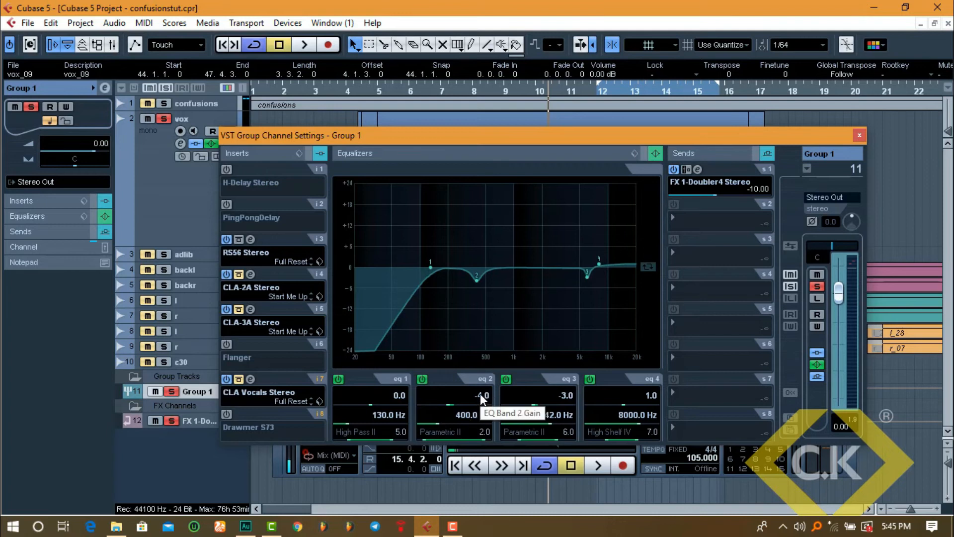
pyautogui.click(216, 234)
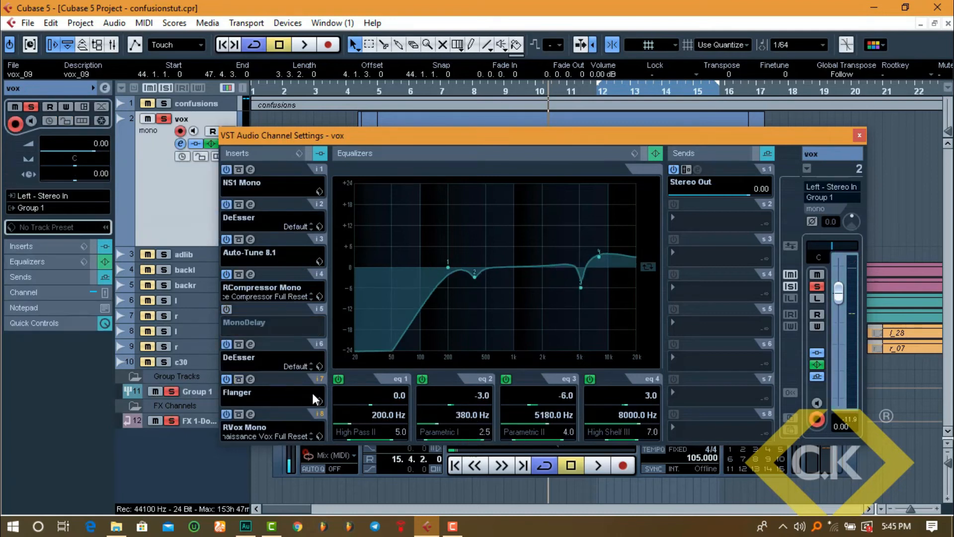
pyautogui.click(205, 391)
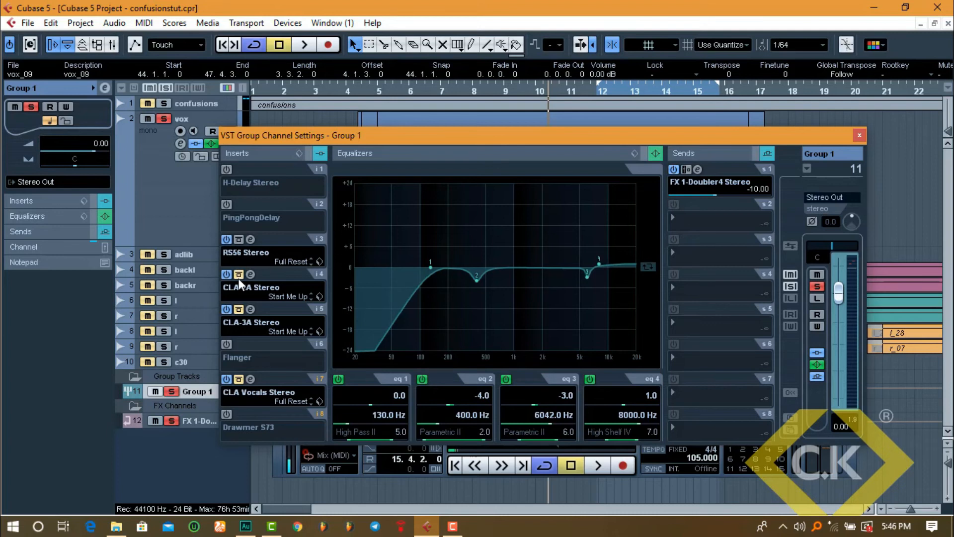
# Step: Take the CLA-2A Stereo insert on Group 1 out of bypass, review its settings and play the vocal through it
pyautogui.click(252, 274)
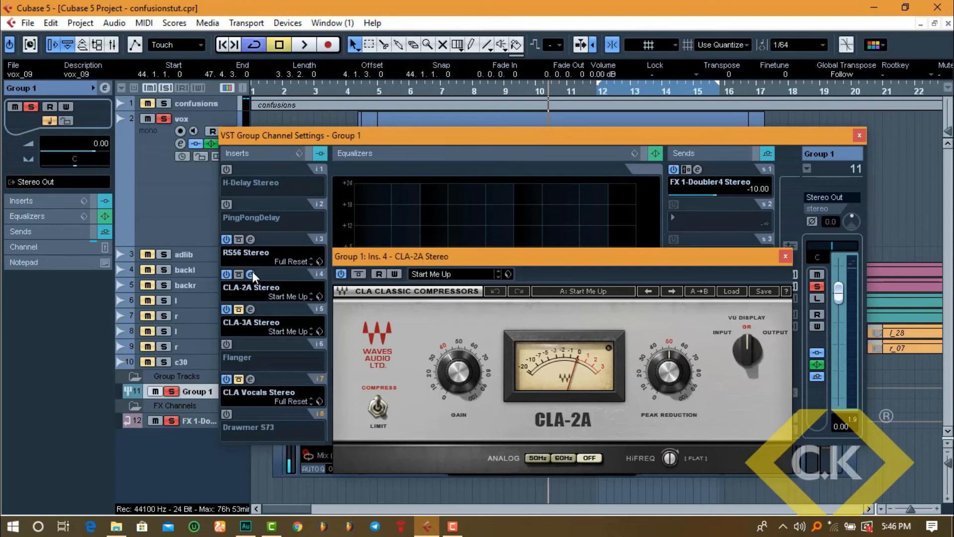
pyautogui.moveTo(428, 255); pyautogui.dragTo(420, 203)
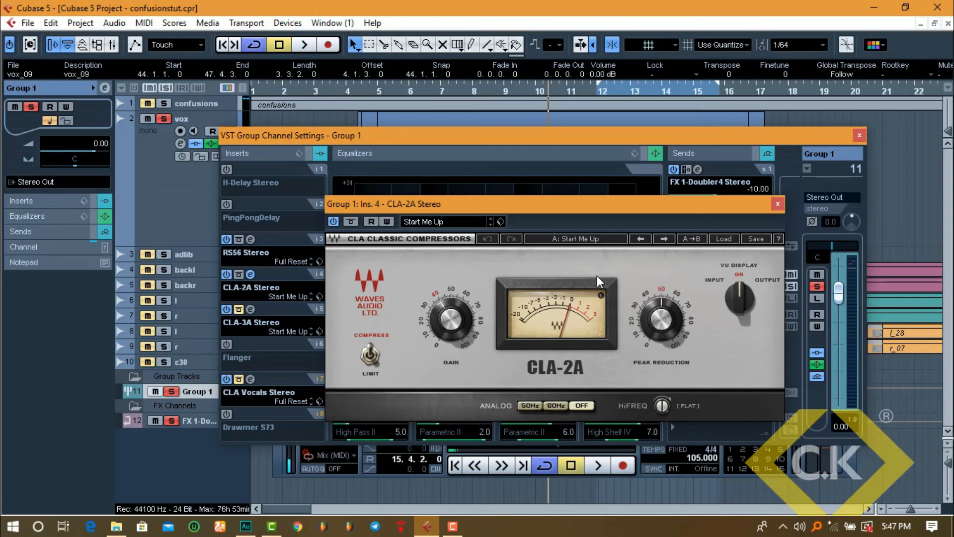
pyautogui.press('space')
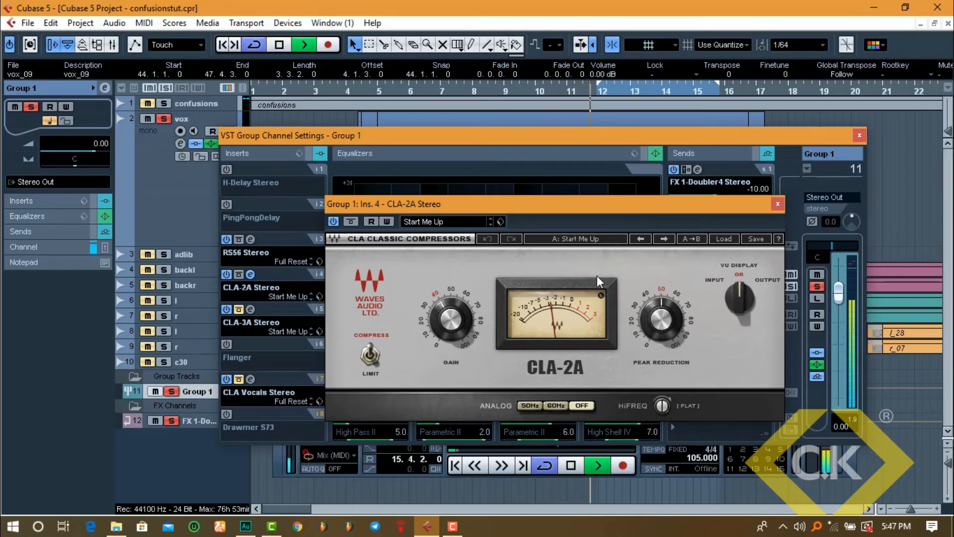
pyautogui.press('space')
pyautogui.press('space')
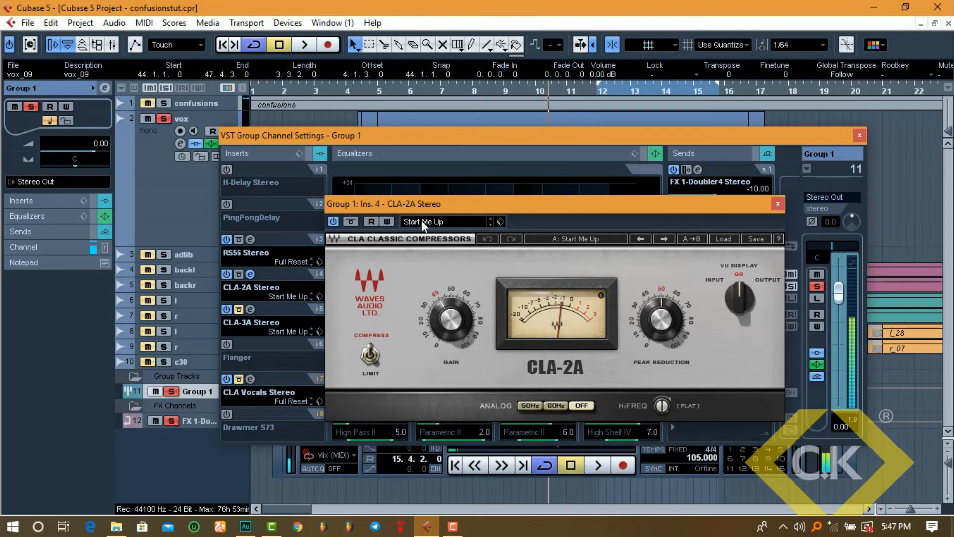
# Step: Compare the vocal with the CLA-2A Stereo bypassed and engaged during playback, and return to the Group 1 channel settings
pyautogui.click(351, 222)
pyautogui.press('space')
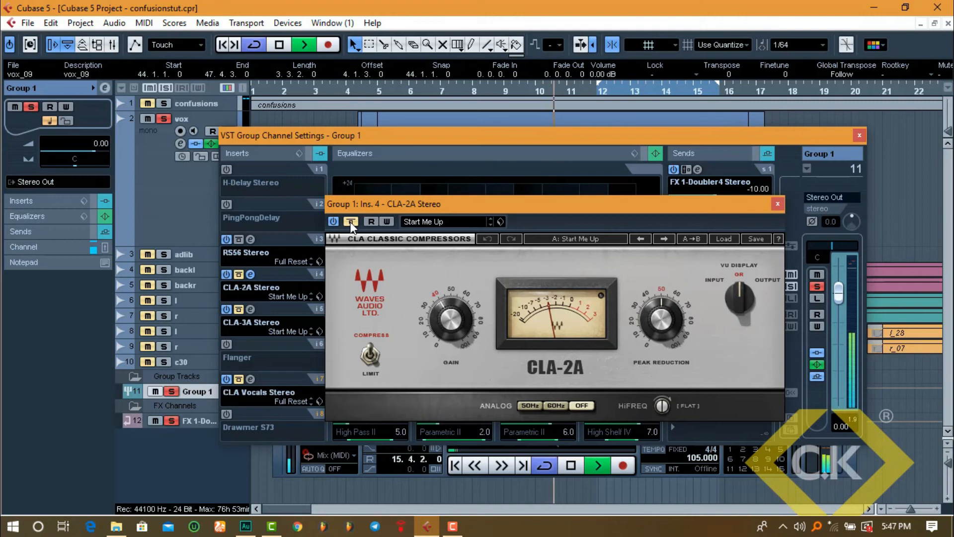
pyautogui.click(351, 223)
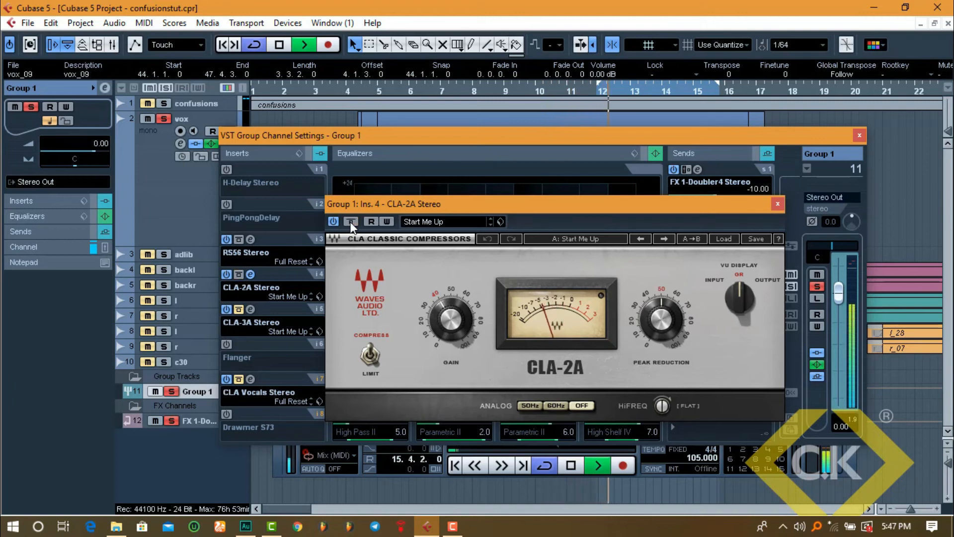
pyautogui.press('space')
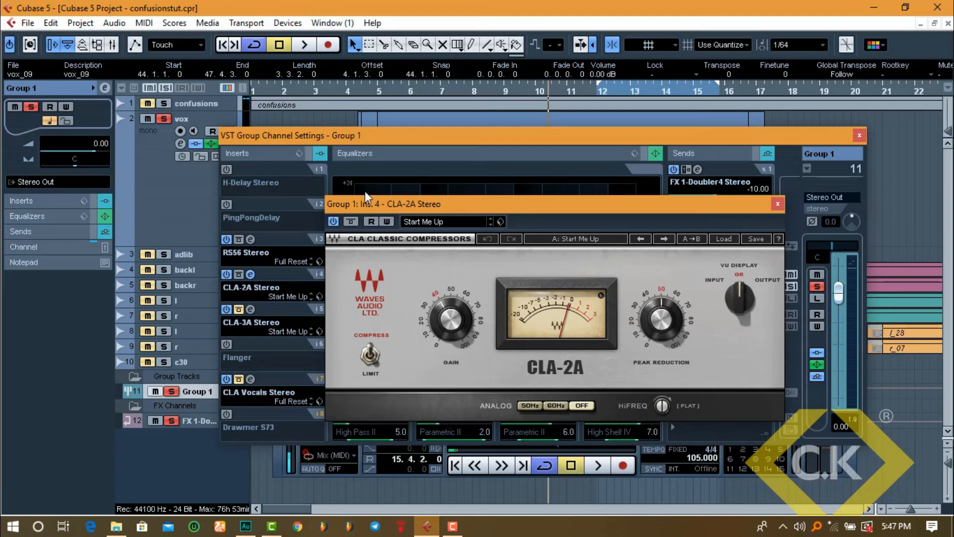
pyautogui.click(401, 142)
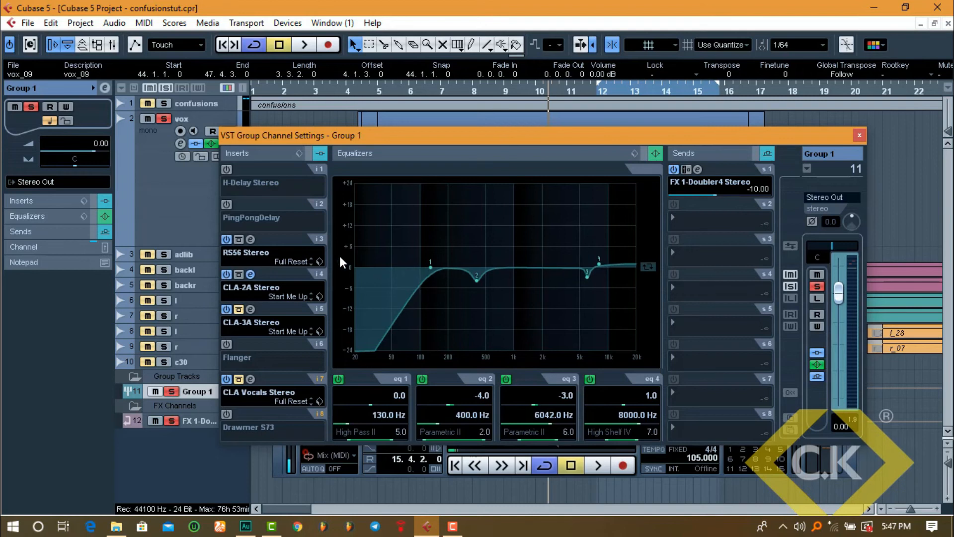
# Step: Take the CLA-3A Stereo insert on Group 1 out of bypass, review its settings and play the vocal through it
pyautogui.click(242, 310)
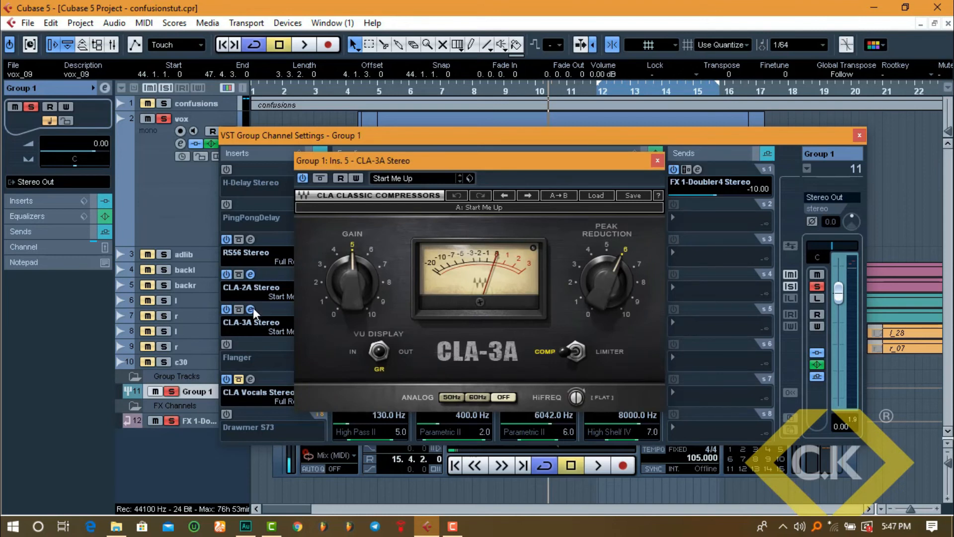
pyautogui.moveTo(606, 263)
pyautogui.press('space')
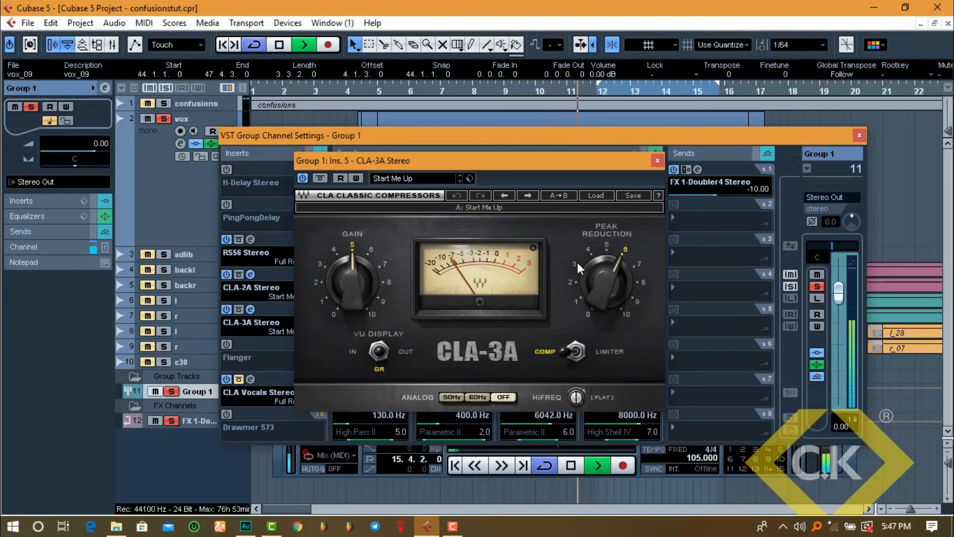
pyautogui.press('space')
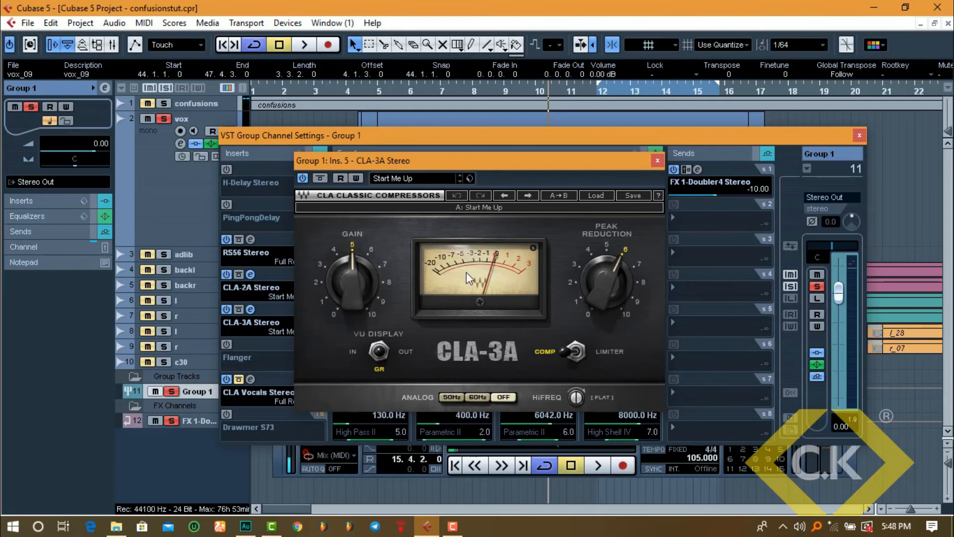
pyautogui.moveTo(360, 259)
pyautogui.click(657, 161)
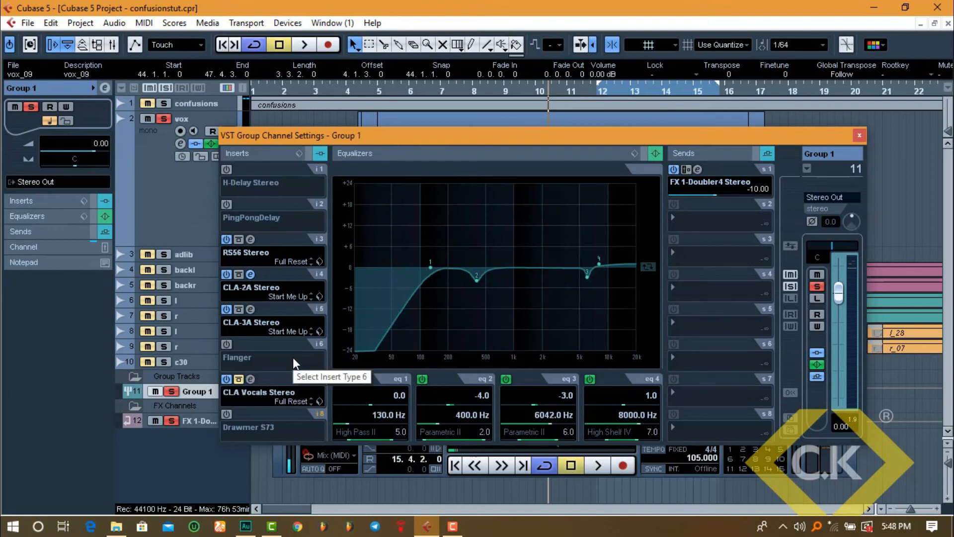
pyautogui.press('space')
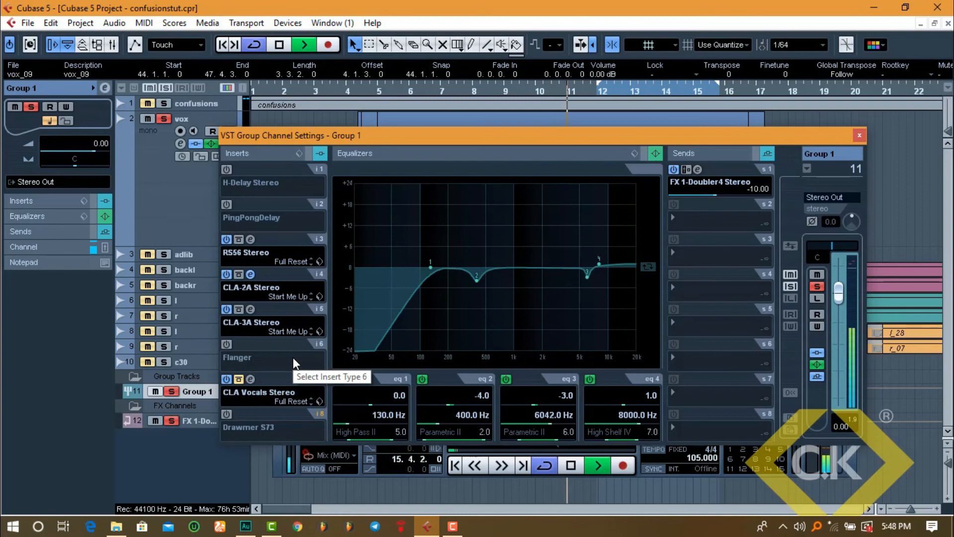
pyautogui.press('space')
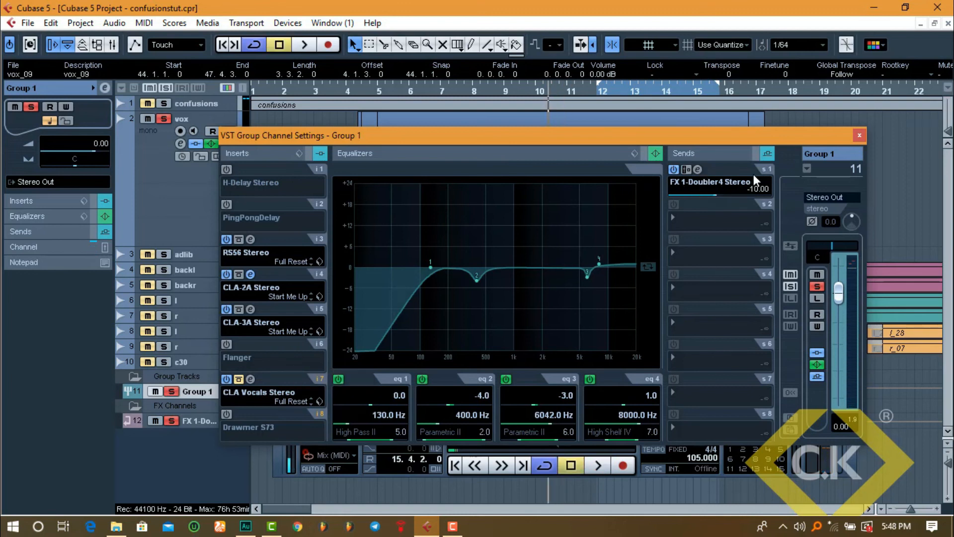
# Step: Bring up the settings of the FX 1-Doubler4 Stereo channel fed by Group 1's send and deactivate its EQ band 1
pyautogui.click(701, 169)
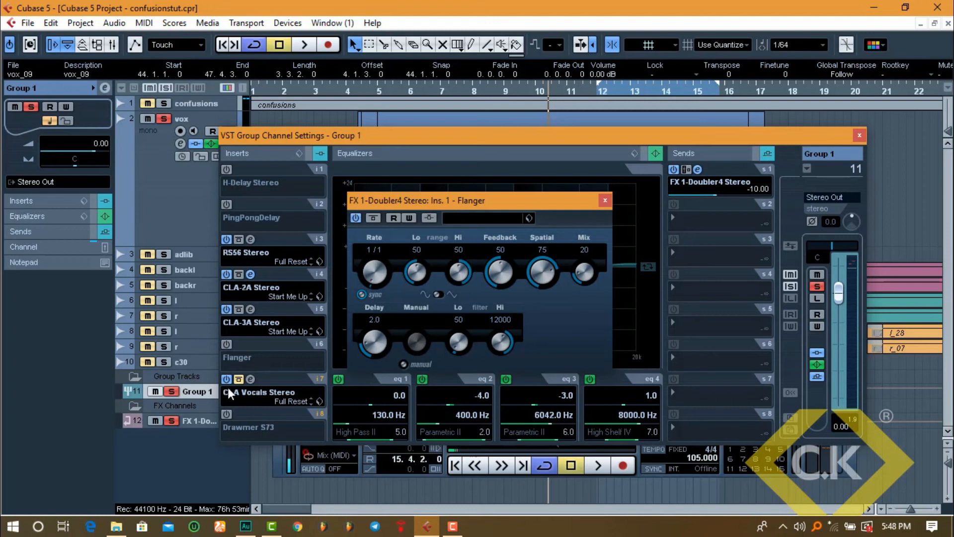
pyautogui.click(193, 420)
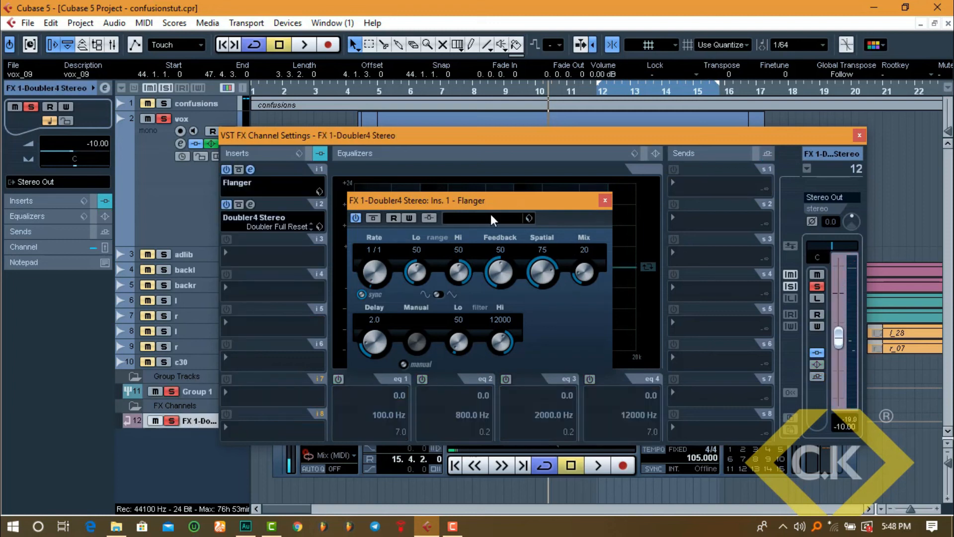
pyautogui.click(605, 200)
pyautogui.moveTo(350, 203); pyautogui.dragTo(348, 182)
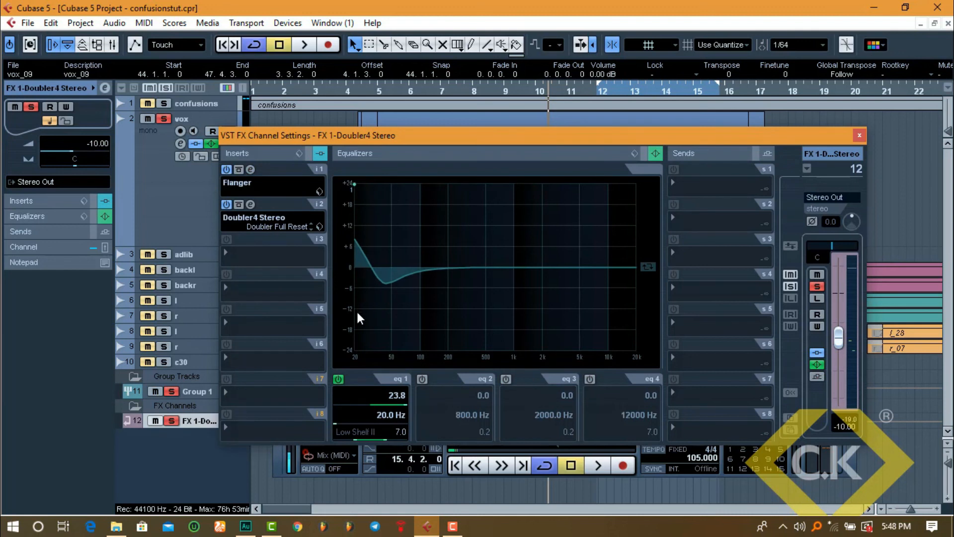
pyautogui.click(339, 381)
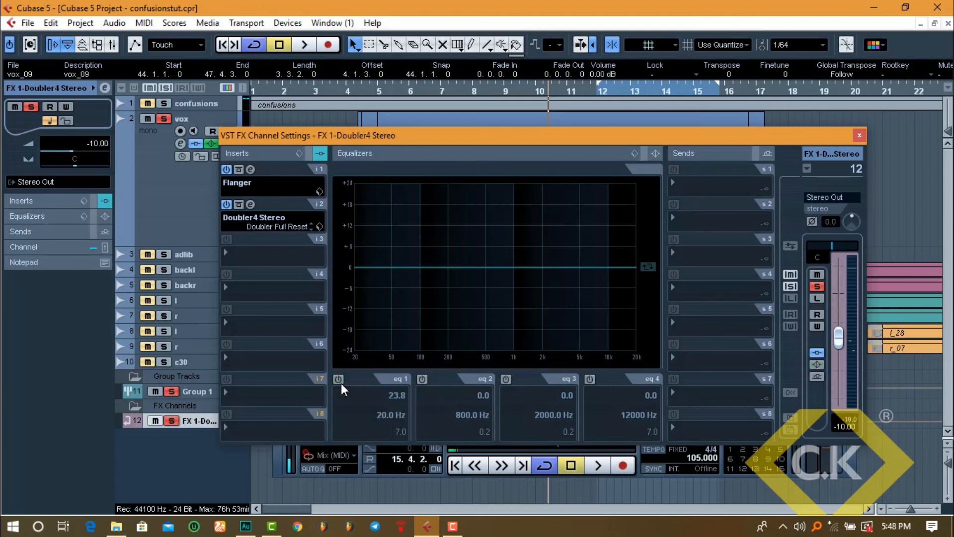
# Step: Review the Flanger and Doubler4 Stereo inserts on the FX 1-Doubler4 Stereo channel and return to the Group 1 track
pyautogui.click(251, 169)
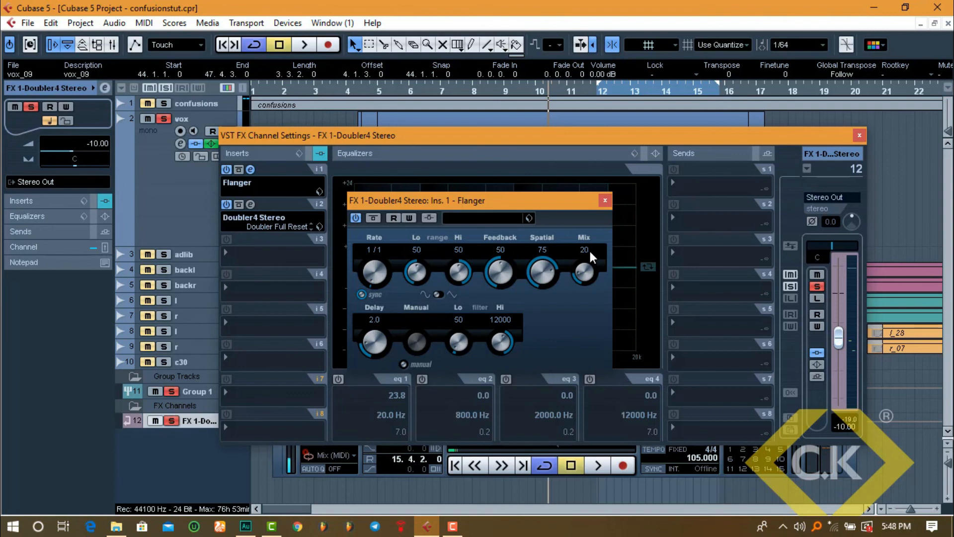
pyautogui.click(251, 204)
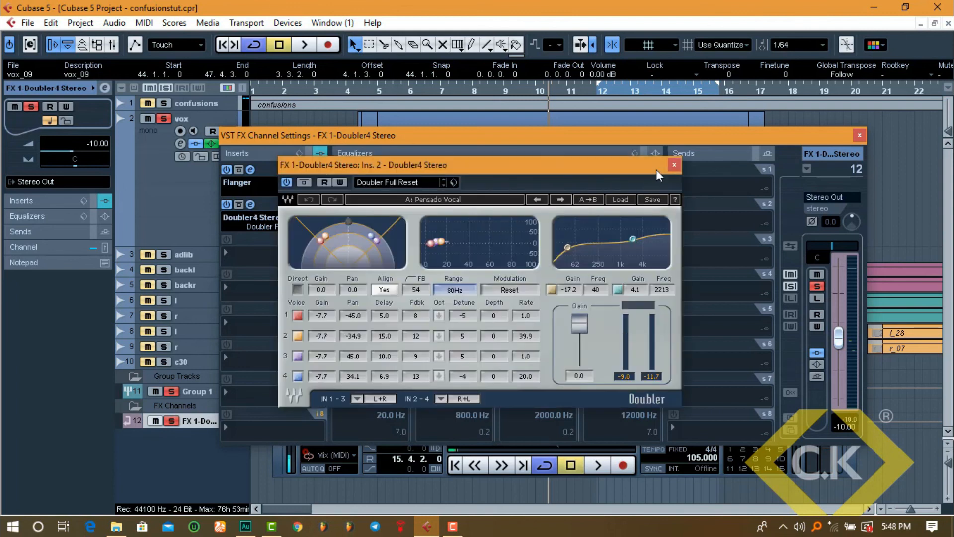
pyautogui.click(674, 164)
pyautogui.click(859, 135)
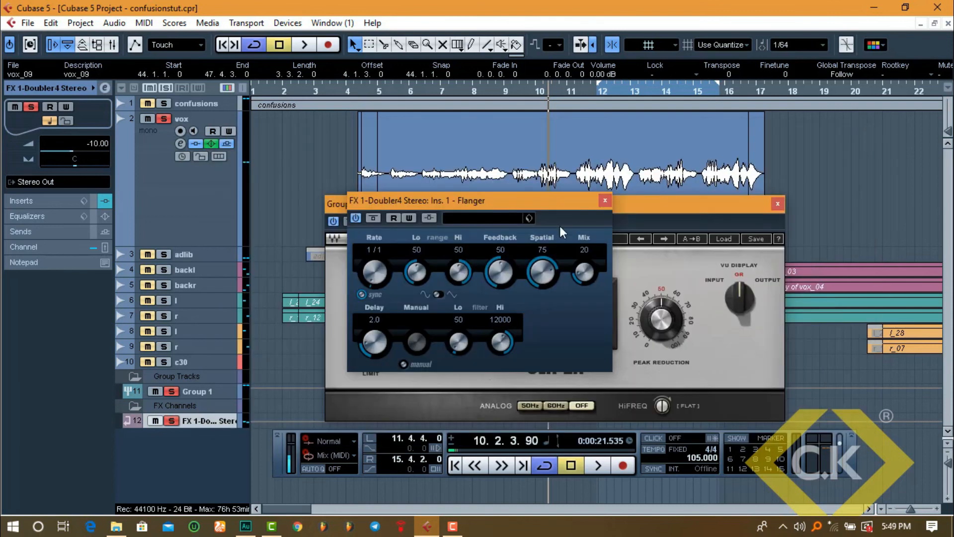
pyautogui.click(208, 392)
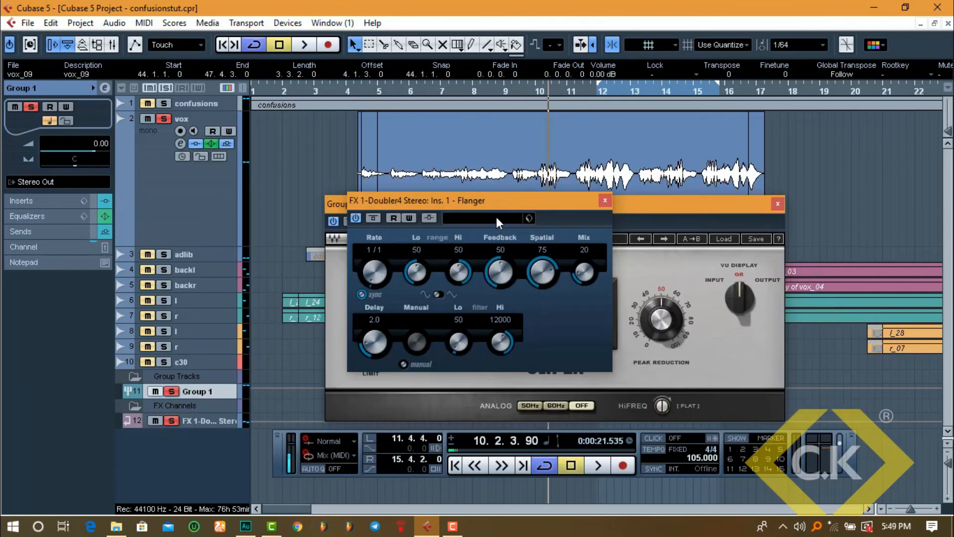
# Step: Close the Flanger and CLA-2A windows and compare playback with Group 1's FX 1-Doubler4 Stereo send off and on
pyautogui.click(606, 200)
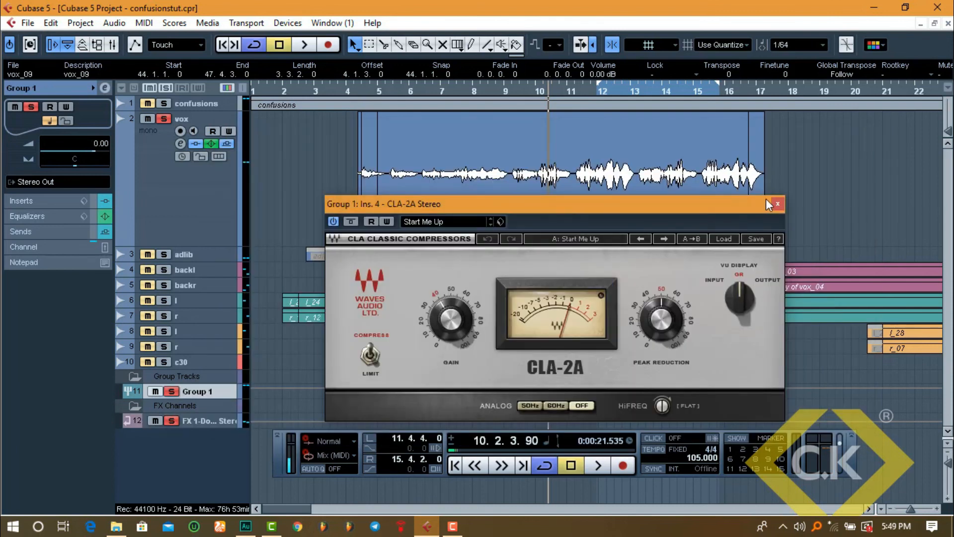
pyautogui.click(778, 204)
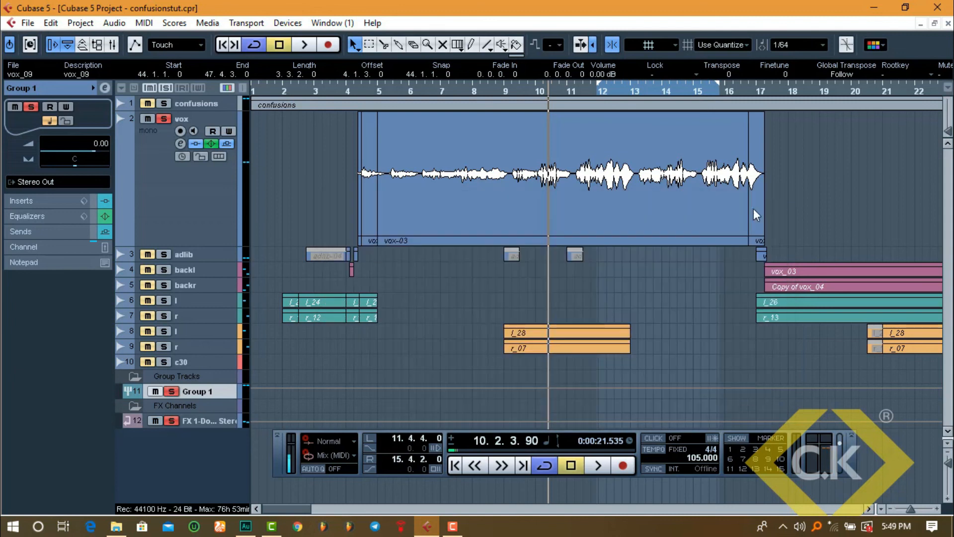
pyautogui.click(105, 89)
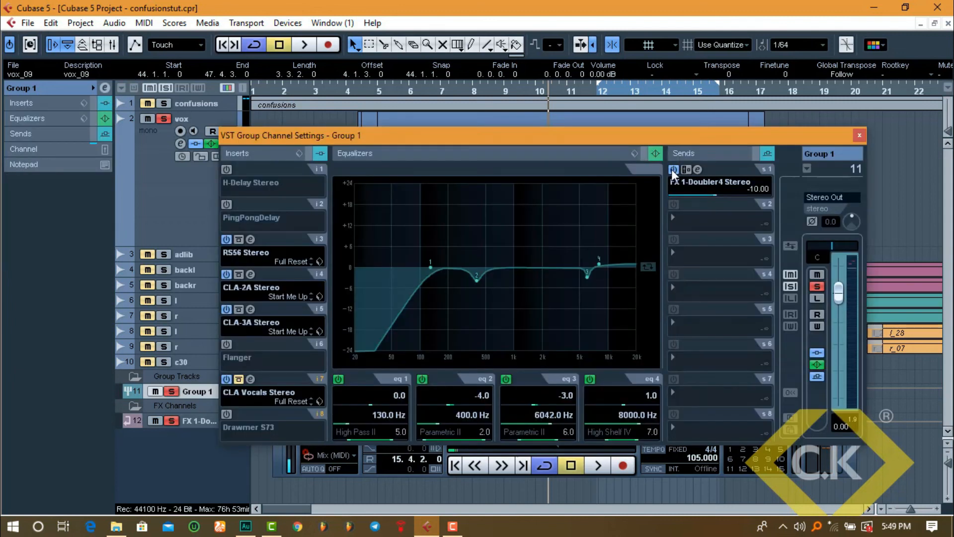
pyautogui.click(673, 170)
pyautogui.press('space')
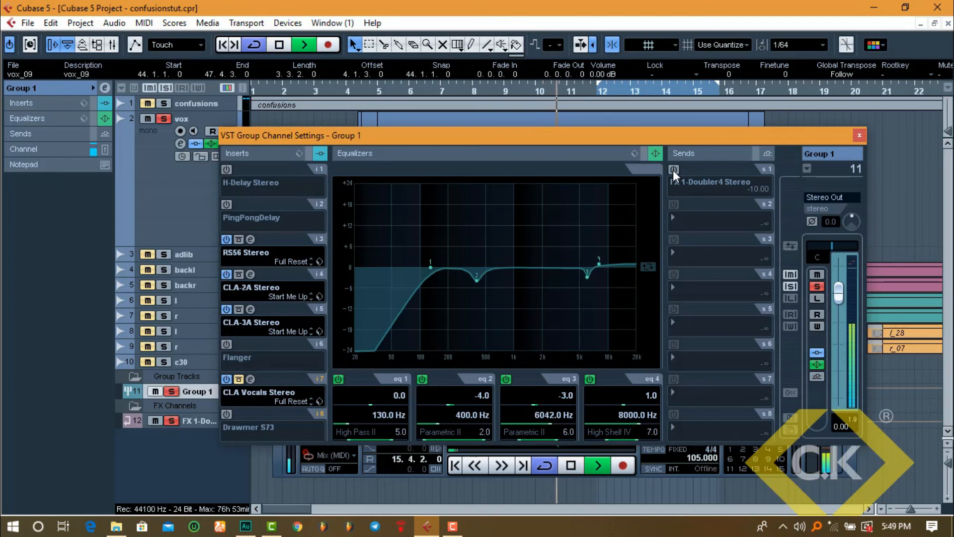
pyautogui.click(673, 170)
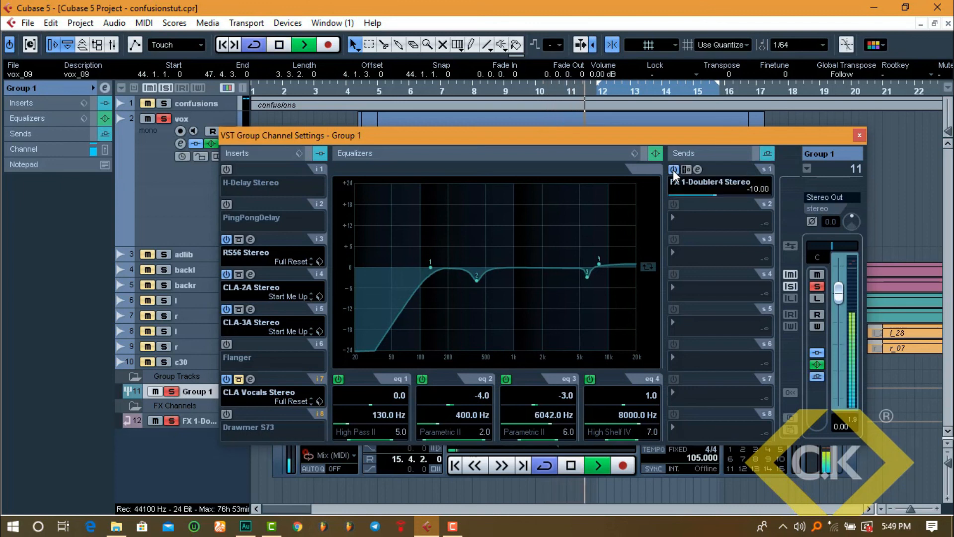
pyautogui.press('space')
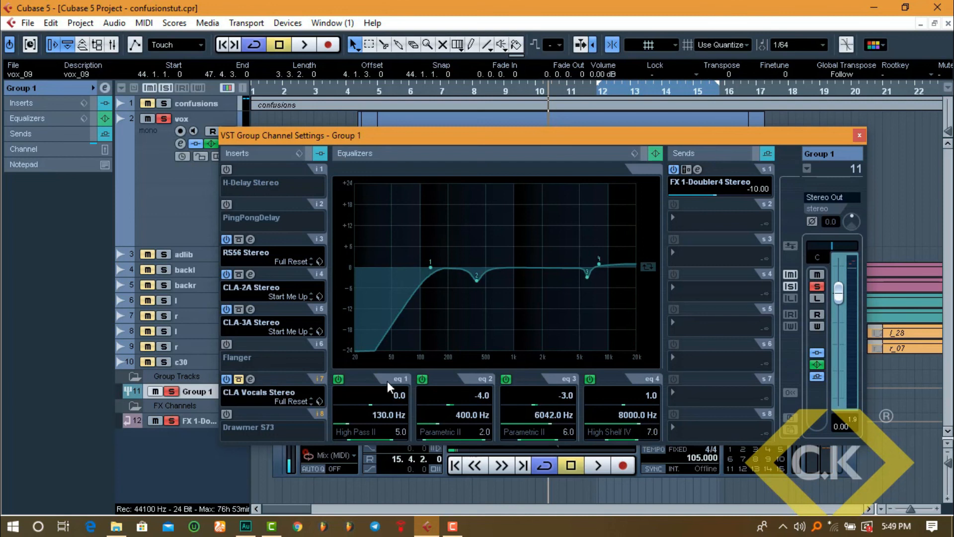
# Step: Review the CLA Vocals Stereo insert on Group 1, take it out of bypass and briefly play the vocal through it
pyautogui.click(252, 379)
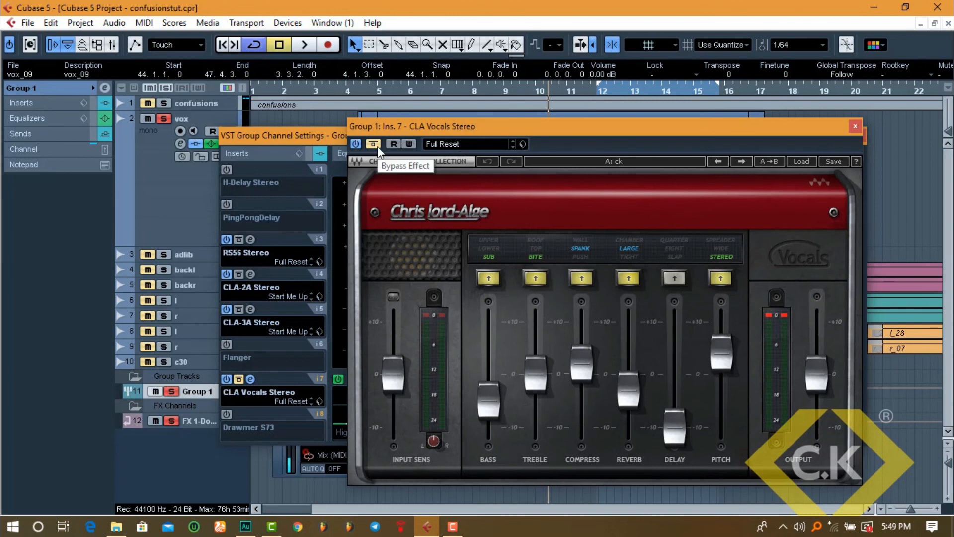
pyautogui.press('space')
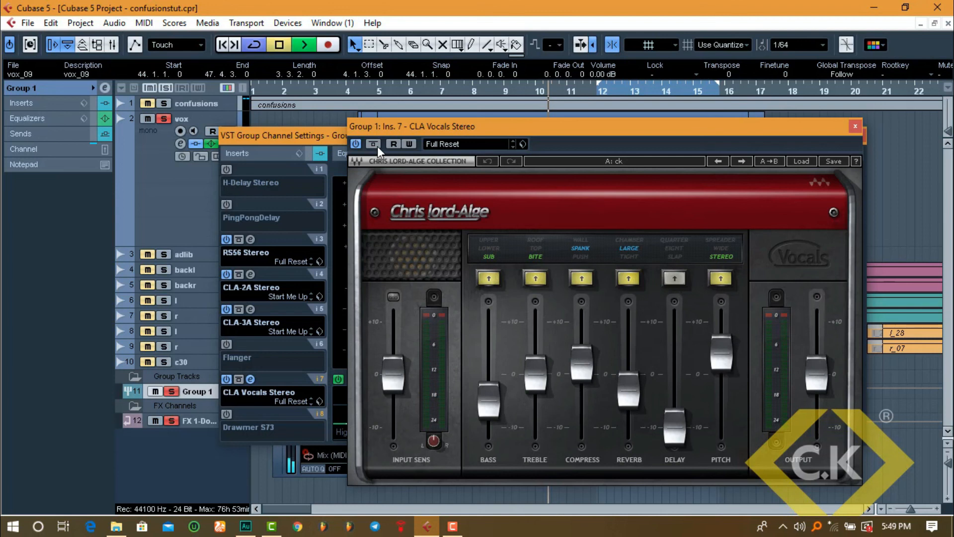
pyautogui.press('space')
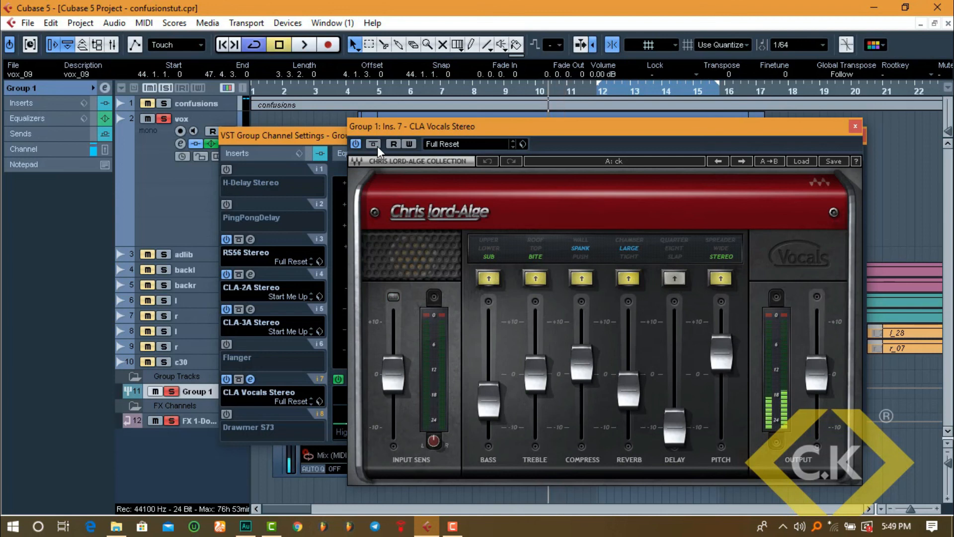
# Step: Lower the system volume to 62
pyautogui.press('XF86AudioLowerVolume')
pyautogui.press('XF86AudioLowerVolume')
pyautogui.press('XF86AudioLowerVolume')
pyautogui.press('XF86AudioLowerVolume')
pyautogui.press('XF86AudioLowerVolume')
pyautogui.press('XF86AudioLowerVolume')
pyautogui.press('XF86AudioLowerVolume')
pyautogui.press('XF86AudioLowerVolume')
pyautogui.press('XF86AudioLowerVolume')
pyautogui.press('XF86AudioLowerVolume')
pyautogui.press('XF86AudioLowerVolume')
pyautogui.press('XF86AudioLowerVolume')
pyautogui.press('XF86AudioLowerVolume')
pyautogui.press('XF86AudioLowerVolume')
pyautogui.press('XF86AudioLowerVolume')
pyautogui.press('XF86AudioLowerVolume')
pyautogui.press('XF86AudioLowerVolume')
pyautogui.press('XF86AudioLowerVolume')
pyautogui.press('XF86AudioLowerVolume')
pyautogui.press('XF86AudioLowerVolume')
pyautogui.press('XF86AudioLowerVolume')
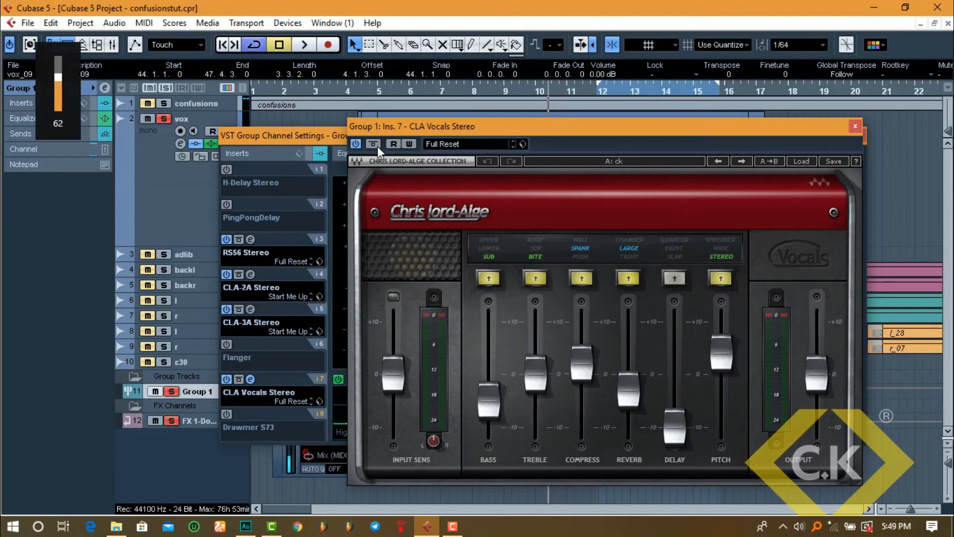
# Step: Play the vocal through the CLA Vocals Stereo insert again, stop playback and return to the Group 1 channel settings
pyautogui.press('space')
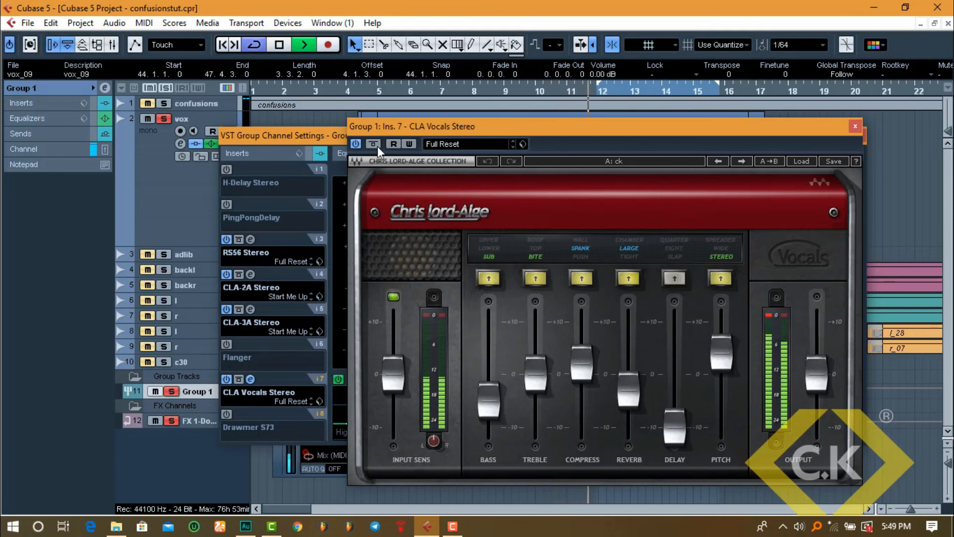
pyautogui.press('space')
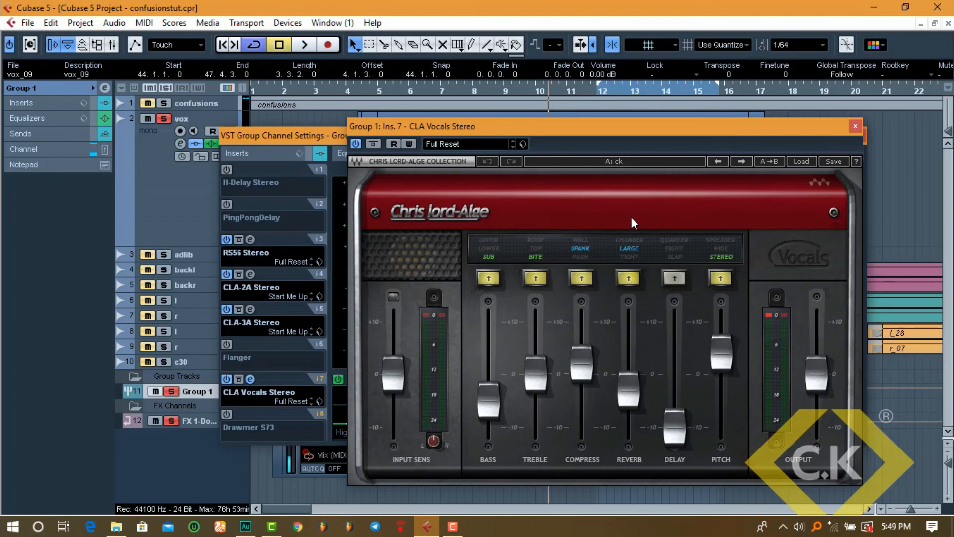
pyautogui.click(856, 128)
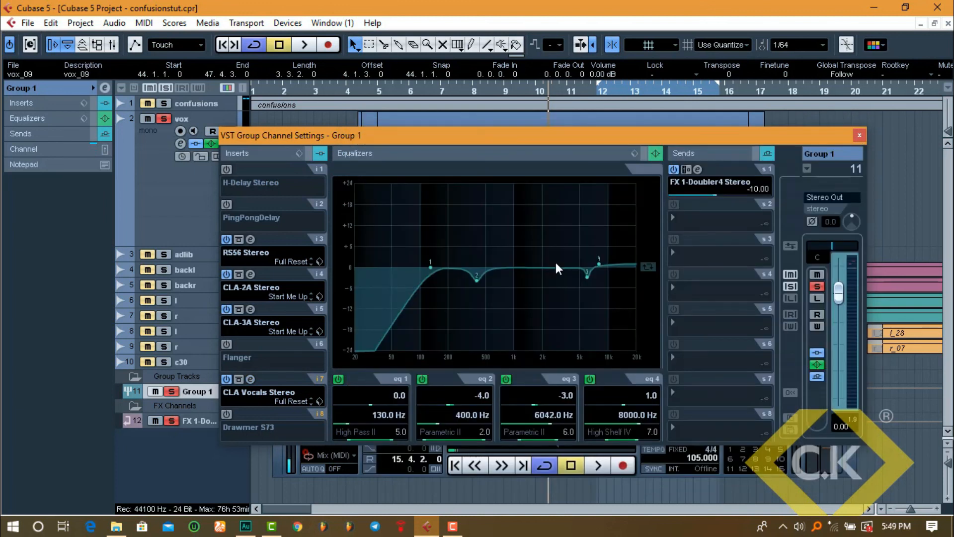
# Step: Activate Group 1's Flanger, Drawmer S73, PingPongDelay and H-Delay Stereo inserts without bypass and close the channel settings
pyautogui.click(227, 344)
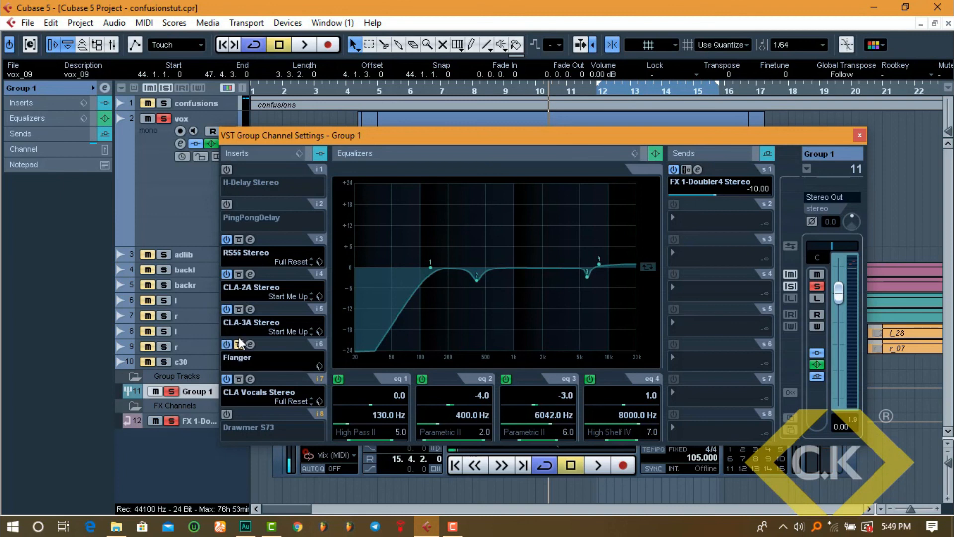
pyautogui.click(227, 414)
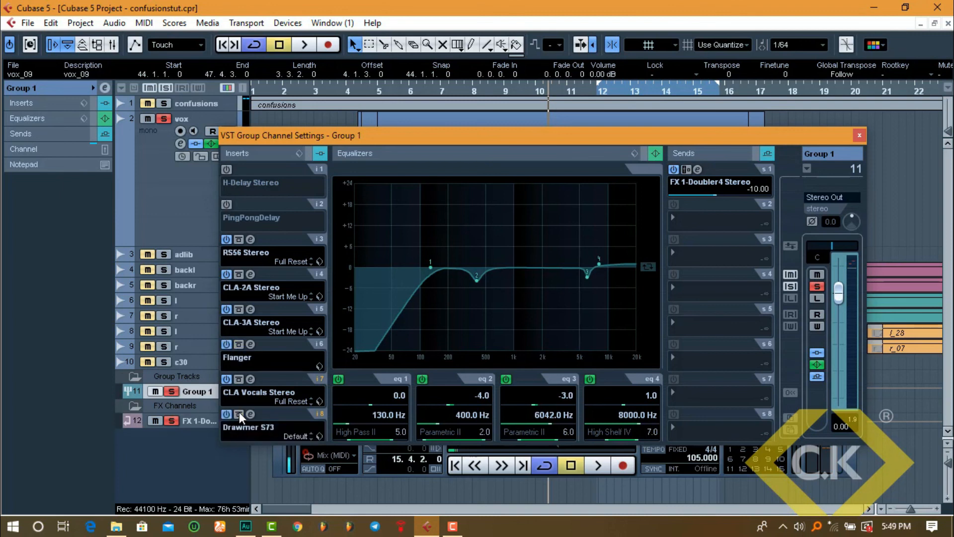
pyautogui.click(226, 204)
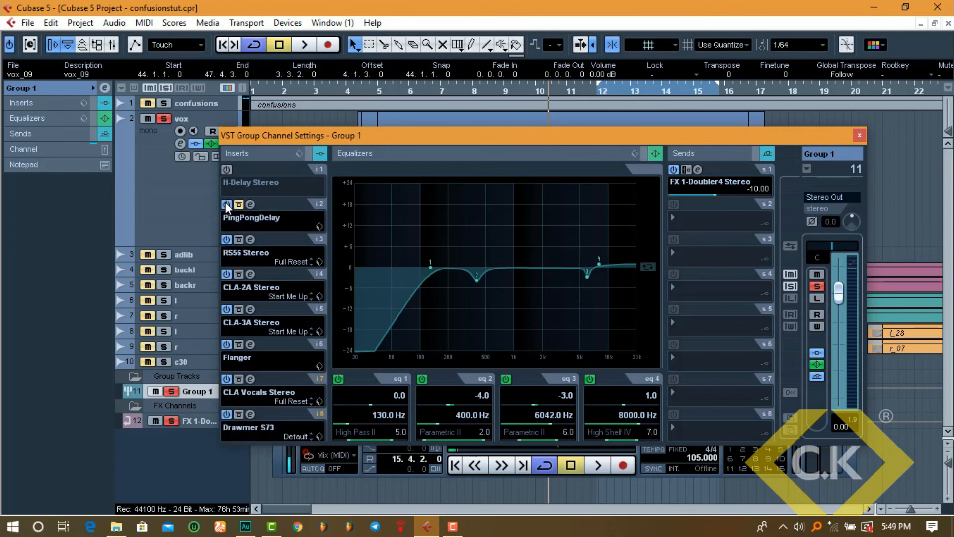
pyautogui.click(227, 168)
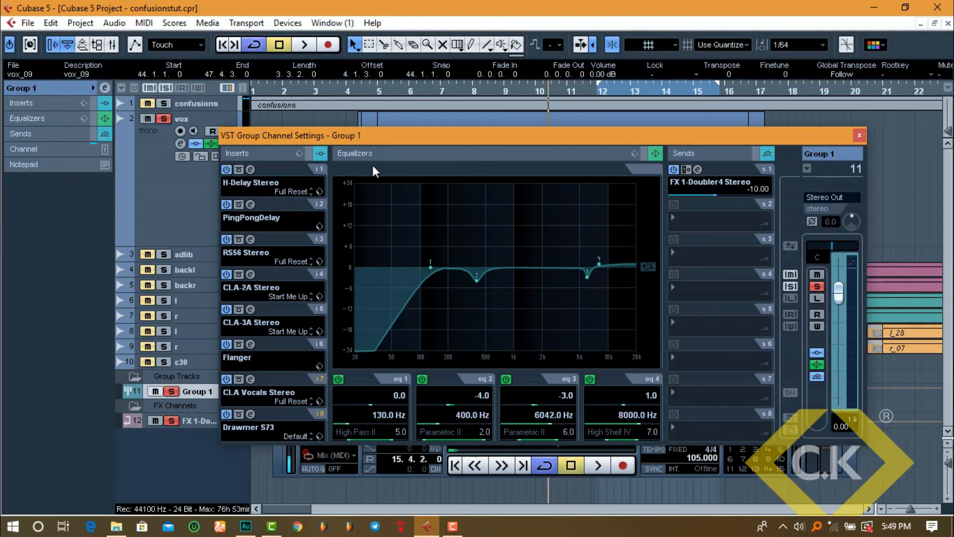
pyautogui.click(860, 135)
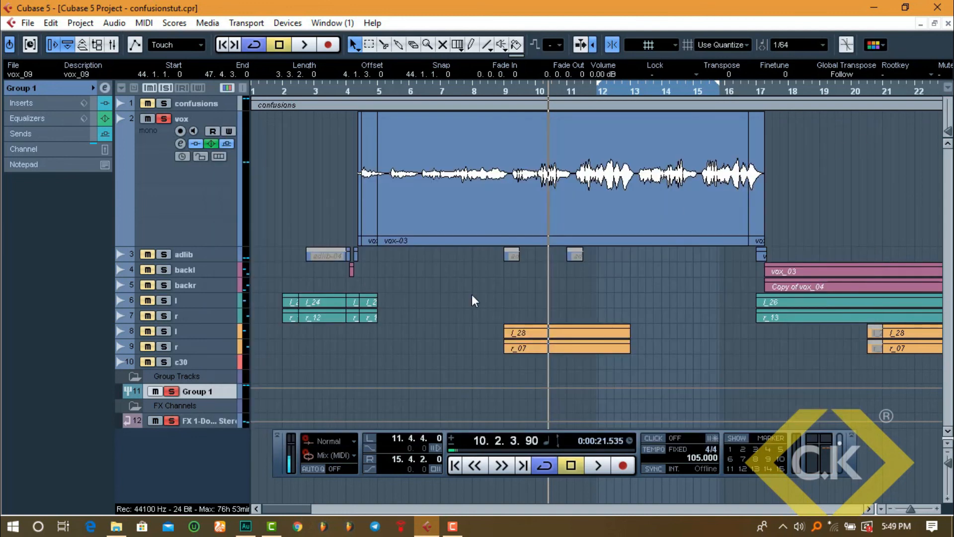
# Step: Select the vox track and place the project cursor in bar 4, just before the lead vocal starts
pyautogui.click(204, 219)
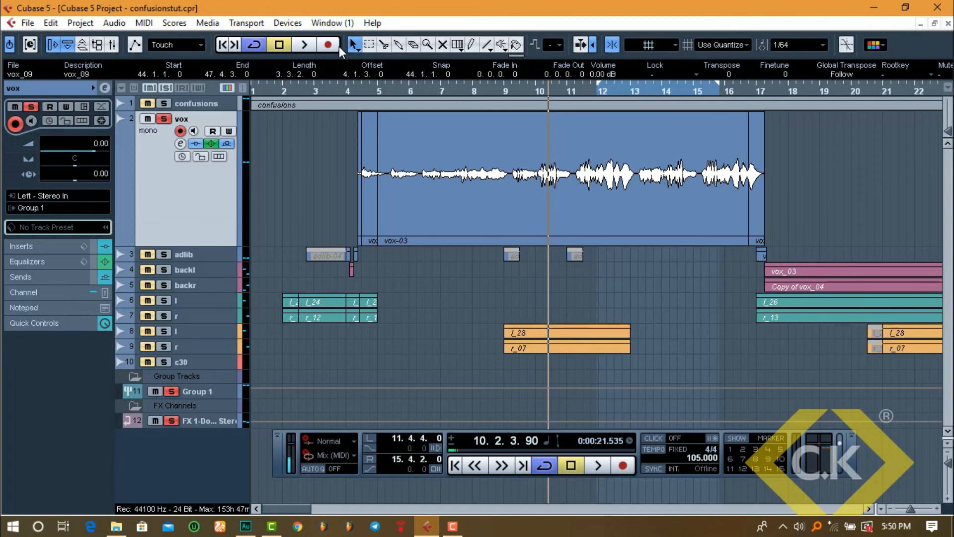
pyautogui.click(354, 92)
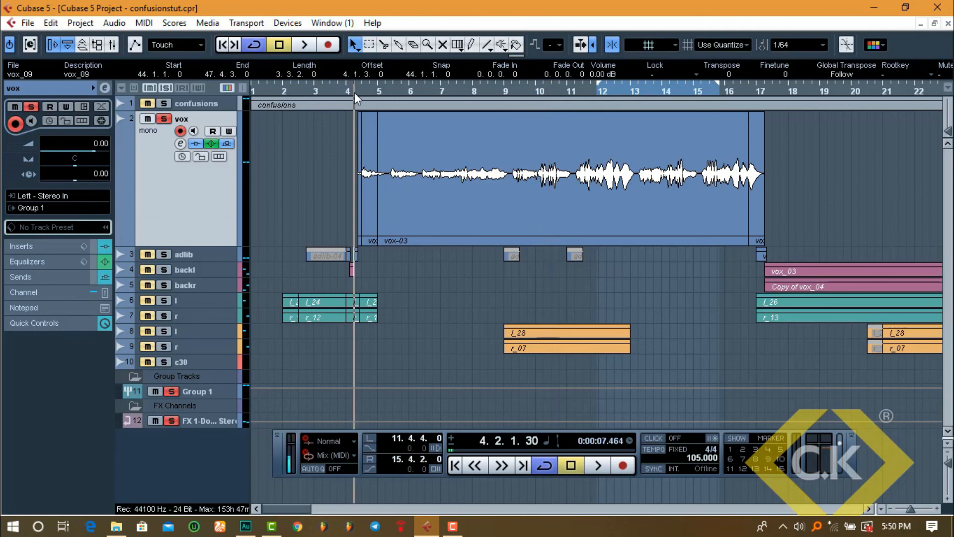
pyautogui.press('g')
pyautogui.press('g')
pyautogui.press('g')
pyautogui.press('g')
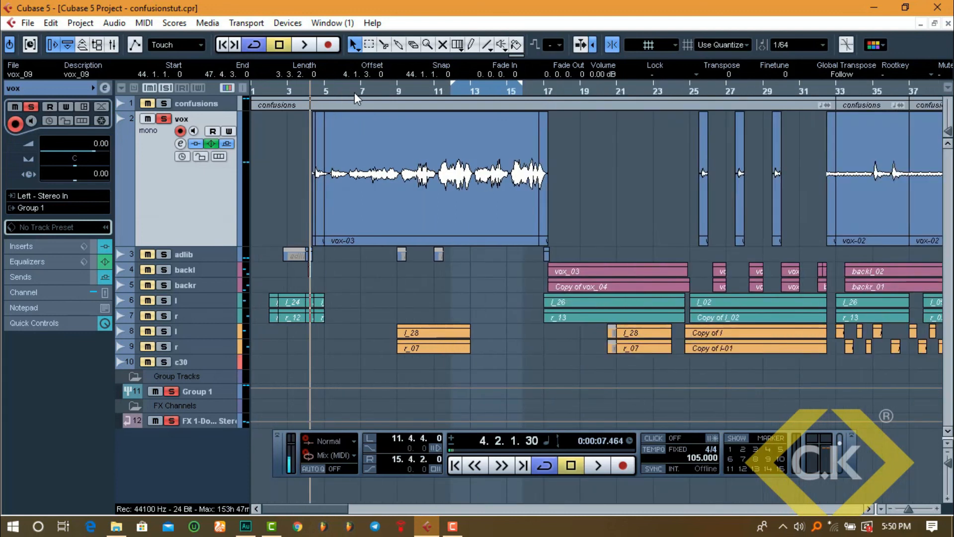